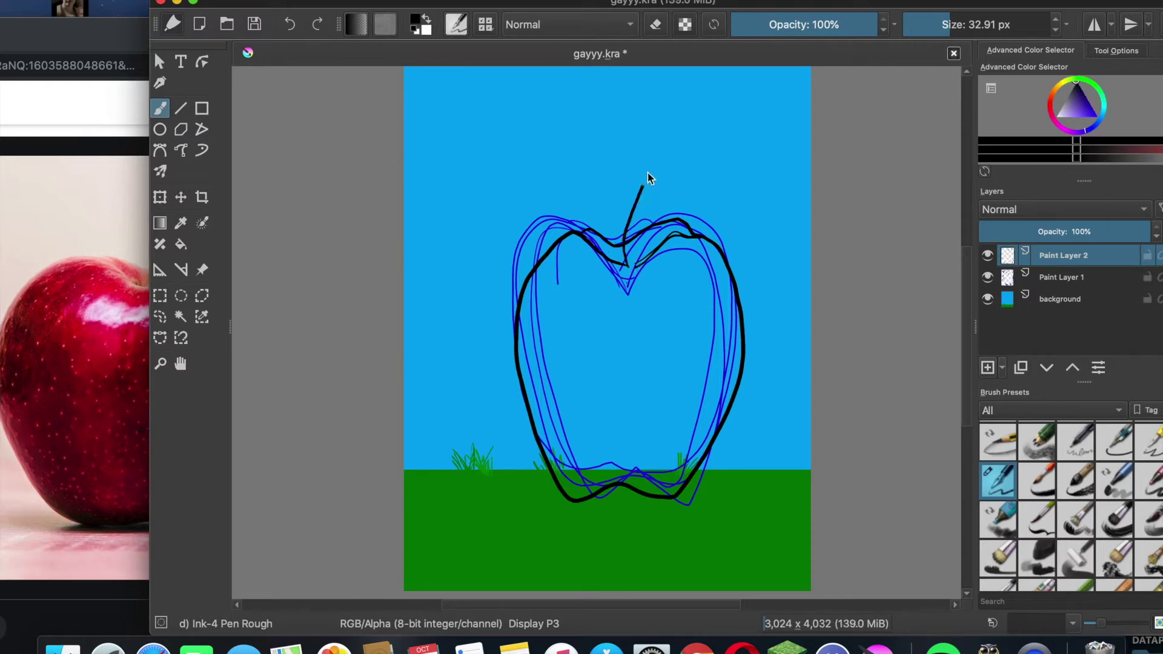
# Redraw the apple's stem as a curved double-line outline with a jagged tip, rising from the dip
pyautogui.hotkey('ctrl', 'z')
pyautogui.moveTo(157, 48)
pyautogui.mouseDown()
pyautogui.moveTo(226, 48)
pyautogui.moveTo(210, 48)
pyautogui.mouseUp()
pyautogui.moveTo(685, 266)
pyautogui.mouseDown()
pyautogui.moveTo(719, 173)
pyautogui.moveTo(737, 165)
pyautogui.moveTo(711, 219)
pyautogui.moveTo(691, 214)
pyautogui.moveTo(713, 168)
pyautogui.moveTo(718, 185)
pyautogui.moveTo(716, 169)
pyautogui.moveTo(695, 260)
pyautogui.mouseUp()
pyautogui.hotkey('ctrl', 'z')
pyautogui.hotkey('ctrl', 'z')
pyautogui.press('e')
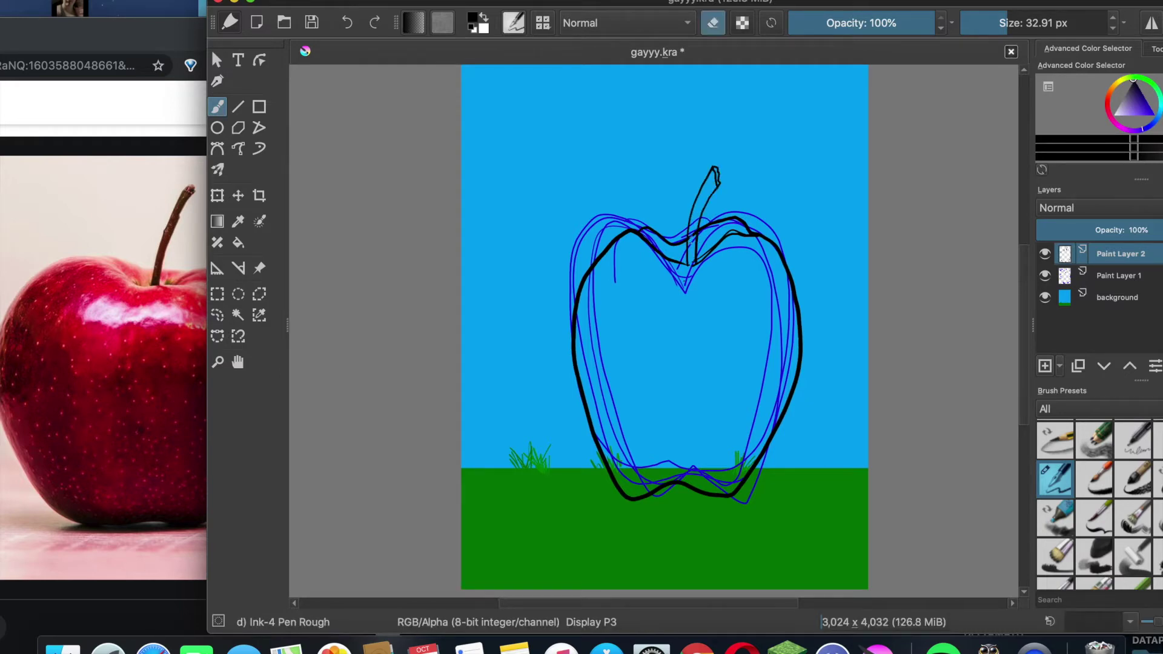
pyautogui.press('e')
# Add thin texture lines inside the stem and short shading lines around the dip using a 10.01 px brush
pyautogui.hotkey('ctrl', '+')
pyautogui.hotkey('ctrl', '+')
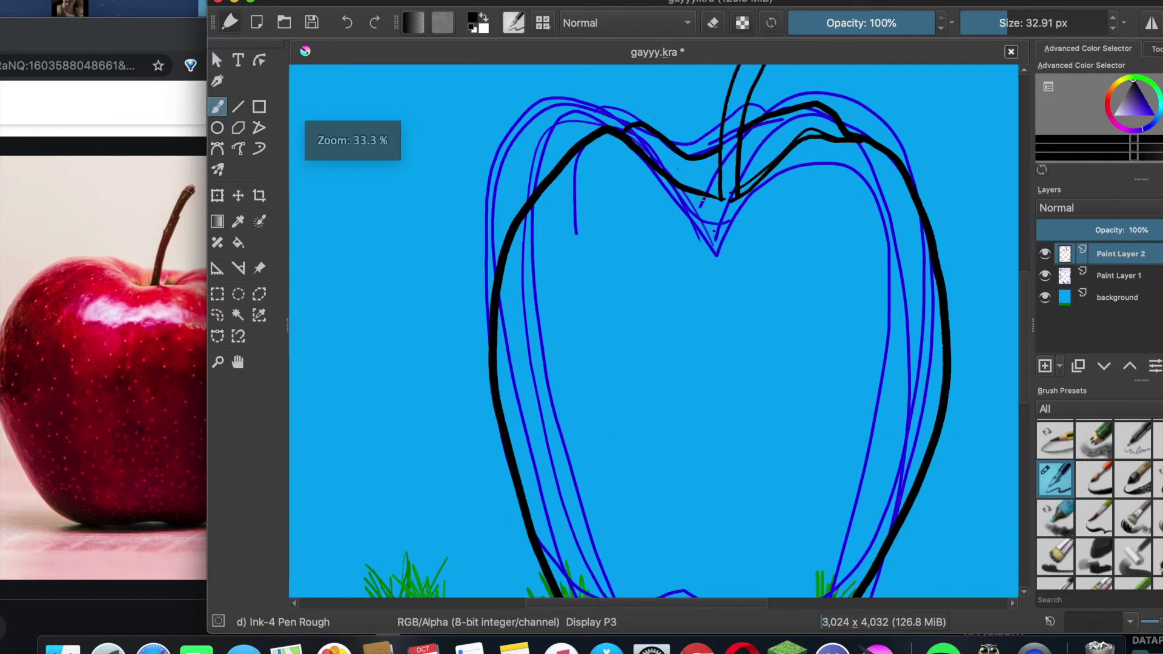
pyautogui.moveTo(719, 149); pyautogui.dragTo(651, 298)
pyautogui.moveTo(999, 23); pyautogui.dragTo(972, 23)
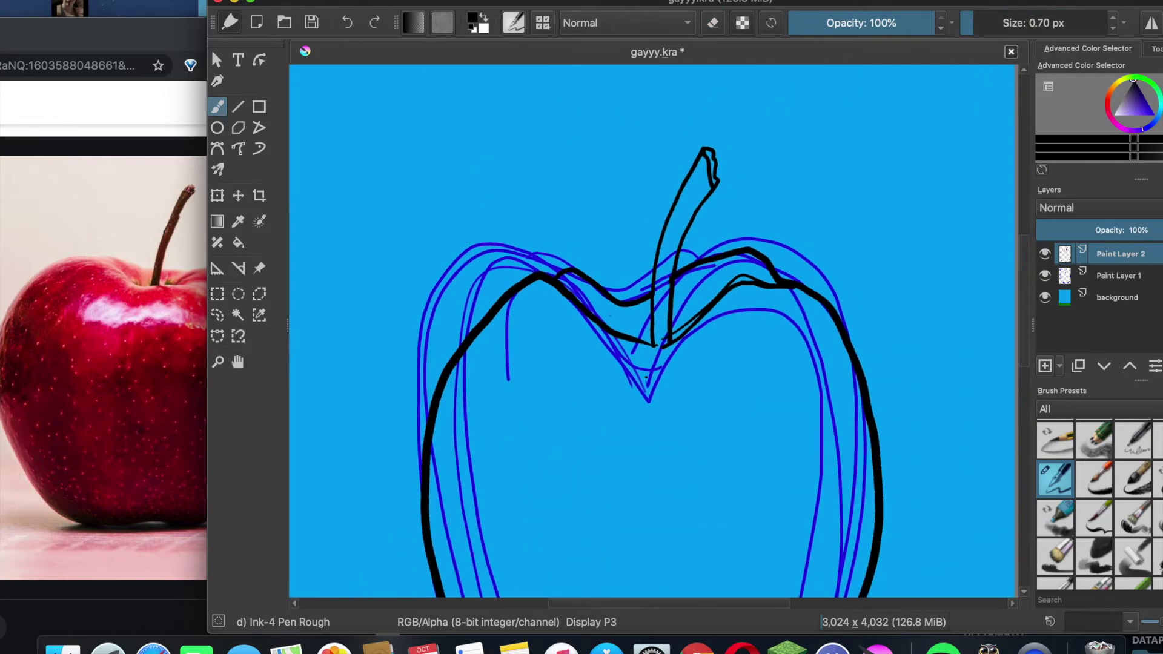
pyautogui.press(']')
pyautogui.press(']')
pyautogui.press(']')
pyautogui.press(']')
pyautogui.press(']')
pyautogui.moveTo(698, 196)
pyautogui.mouseDown()
pyautogui.moveTo(678, 231)
pyautogui.moveTo(664, 322)
pyautogui.mouseUp()
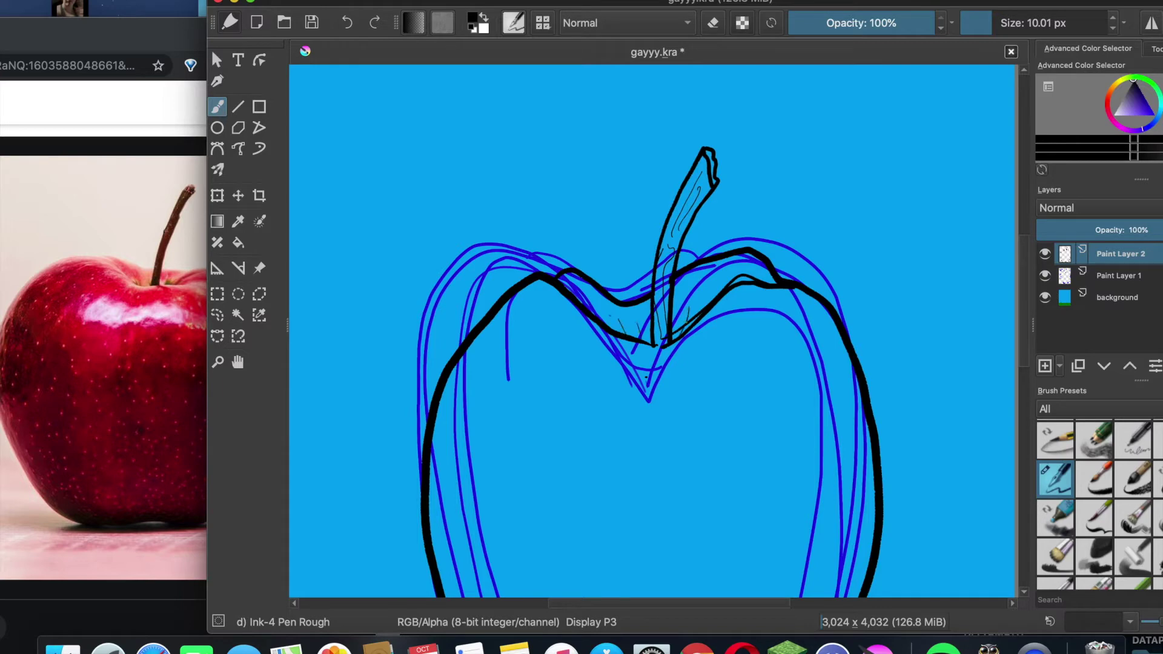
pyautogui.moveTo(575, 322); pyautogui.dragTo(592, 327)
# Delete the blue sketch layer, Paint Layer 1, and add a new paint layer beneath the black line art
pyautogui.click(1109, 277)
pyautogui.moveTo(1047, 2)
pyautogui.mouseDown()
pyautogui.moveTo(925, 2)
pyautogui.moveTo(936, 4)
pyautogui.mouseUp()
pyautogui.click(1121, 371)
pyautogui.click(935, 370)
# Fill the whole apple body with golden yellow on the new layer, using brush sizes of 76.99 px and 173.75 px
pyautogui.click(364, 23)
pyautogui.moveTo(496, 495); pyautogui.dragTo(357, 498)
pyautogui.click(448, 362)
pyautogui.click(468, 564)
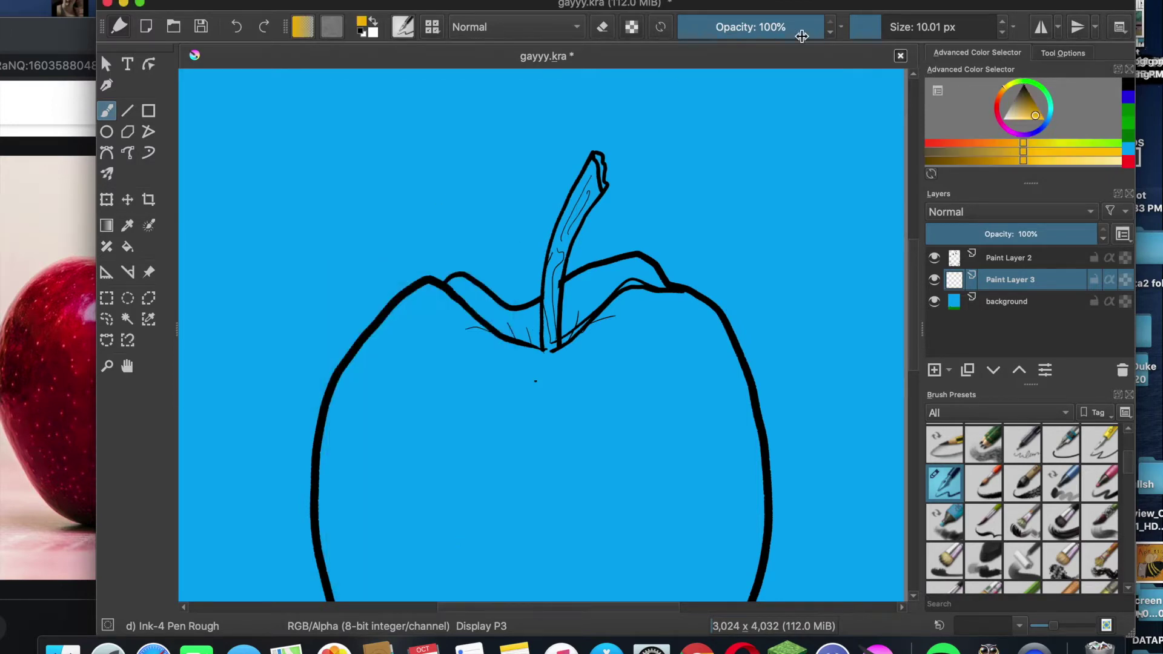
pyautogui.click(912, 27)
pyautogui.moveTo(548, 356)
pyautogui.mouseDown()
pyautogui.moveTo(539, 302)
pyautogui.moveTo(510, 418)
pyautogui.moveTo(487, 338)
pyautogui.moveTo(443, 425)
pyautogui.moveTo(395, 281)
pyautogui.moveTo(380, 437)
pyautogui.moveTo(344, 371)
pyautogui.moveTo(321, 418)
pyautogui.moveTo(334, 562)
pyautogui.mouseUp()
pyautogui.moveTo(376, 387); pyautogui.dragTo(340, 217)
pyautogui.moveTo(520, 132)
pyautogui.mouseDown()
pyautogui.moveTo(594, 91)
pyautogui.moveTo(626, 98)
pyautogui.mouseUp()
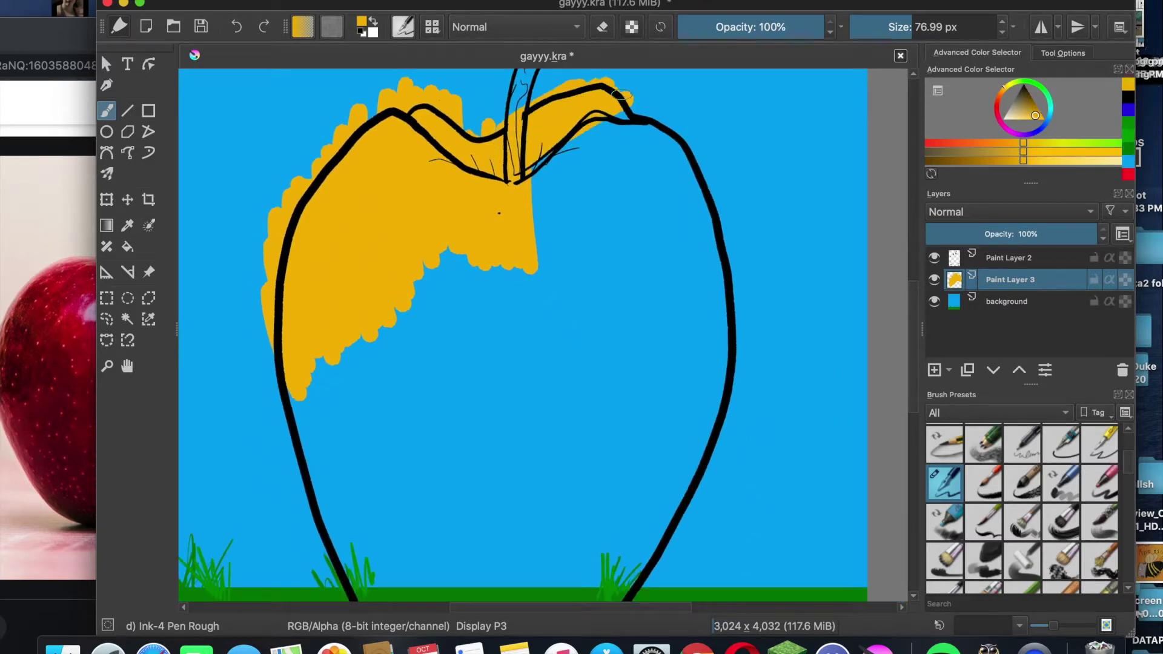
pyautogui.click(931, 28)
pyautogui.moveTo(573, 157)
pyautogui.mouseDown()
pyautogui.moveTo(670, 143)
pyautogui.moveTo(633, 557)
pyautogui.moveTo(637, 138)
pyautogui.moveTo(622, 197)
pyautogui.moveTo(594, 221)
pyautogui.moveTo(541, 207)
pyautogui.moveTo(479, 311)
pyautogui.moveTo(352, 424)
pyautogui.moveTo(306, 370)
pyautogui.moveTo(379, 495)
pyautogui.mouseUp()
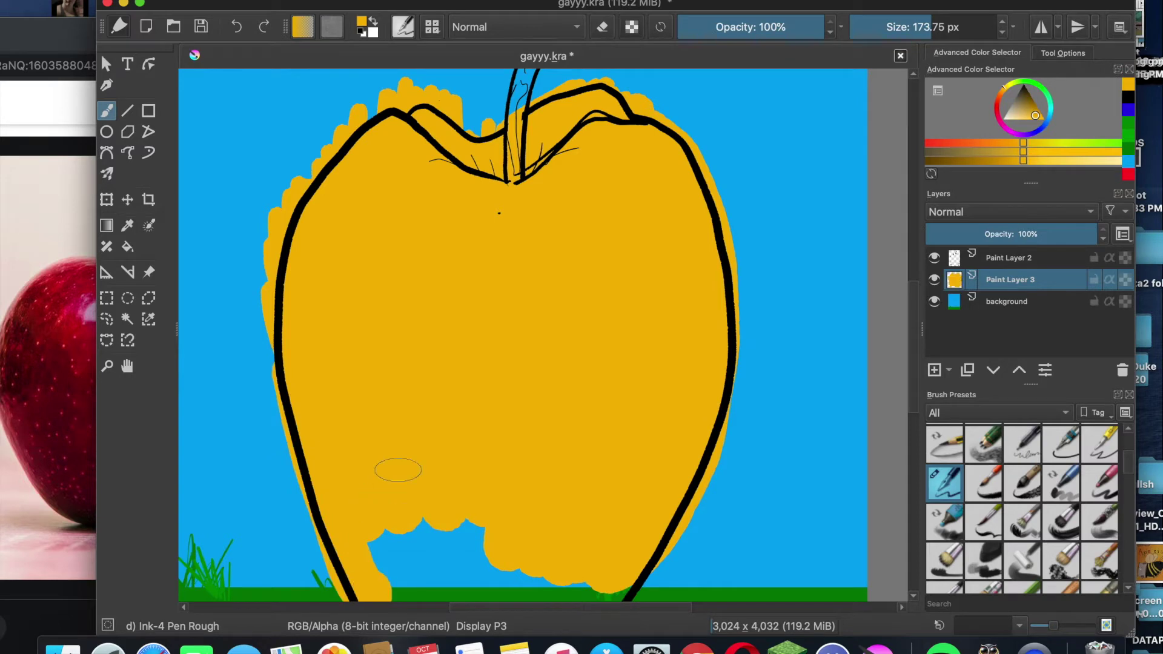
pyautogui.scroll(-5, 379, 495)
pyautogui.moveTo(436, 363)
pyautogui.mouseDown()
pyautogui.moveTo(411, 418)
pyautogui.moveTo(478, 424)
pyautogui.moveTo(642, 399)
pyautogui.moveTo(527, 364)
pyautogui.moveTo(430, 366)
pyautogui.mouseUp()
pyautogui.scroll(-2, 559, 325)
pyautogui.scroll(2, 630, 404)
# Switch the brush to eraser mode at 38.28 px for cleaning up the apple's base
pyautogui.press('super+=')
pyautogui.moveTo(908, 29); pyautogui.dragTo(899, 28)
pyautogui.press('e')
pyautogui.moveTo(720, 429)
pyautogui.mouseDown()
pyautogui.moveTo(663, 512)
pyautogui.moveTo(700, 468)
pyautogui.moveTo(706, 503)
pyautogui.moveTo(649, 539)
pyautogui.moveTo(575, 514)
pyautogui.moveTo(674, 515)
pyautogui.moveTo(559, 502)
pyautogui.moveTo(583, 510)
pyautogui.moveTo(565, 510)
pyautogui.moveTo(596, 515)
pyautogui.moveTo(494, 474)
pyautogui.moveTo(340, 522)
pyautogui.moveTo(277, 425)
pyautogui.moveTo(206, 262)
pyautogui.moveTo(259, 374)
pyautogui.mouseUp()
pyautogui.hotkey('ctrl', 'z')
pyautogui.moveTo(235, 316)
pyautogui.mouseDown()
pyautogui.moveTo(268, 376)
pyautogui.moveTo(240, 337)
pyautogui.moveTo(255, 381)
pyautogui.moveTo(327, 520)
pyautogui.moveTo(312, 487)
pyautogui.moveTo(372, 524)
pyautogui.moveTo(450, 478)
pyautogui.moveTo(488, 477)
pyautogui.moveTo(454, 492)
pyautogui.moveTo(523, 492)
pyautogui.moveTo(487, 477)
pyautogui.moveTo(619, 540)
pyautogui.mouseUp()
pyautogui.moveTo(718, 433)
pyautogui.mouseDown()
pyautogui.moveTo(684, 498)
pyautogui.moveTo(685, 526)
pyautogui.moveTo(662, 533)
pyautogui.mouseUp()
pyautogui.hotkey('ctrl', 'z')
pyautogui.hotkey('ctrl', 'z')
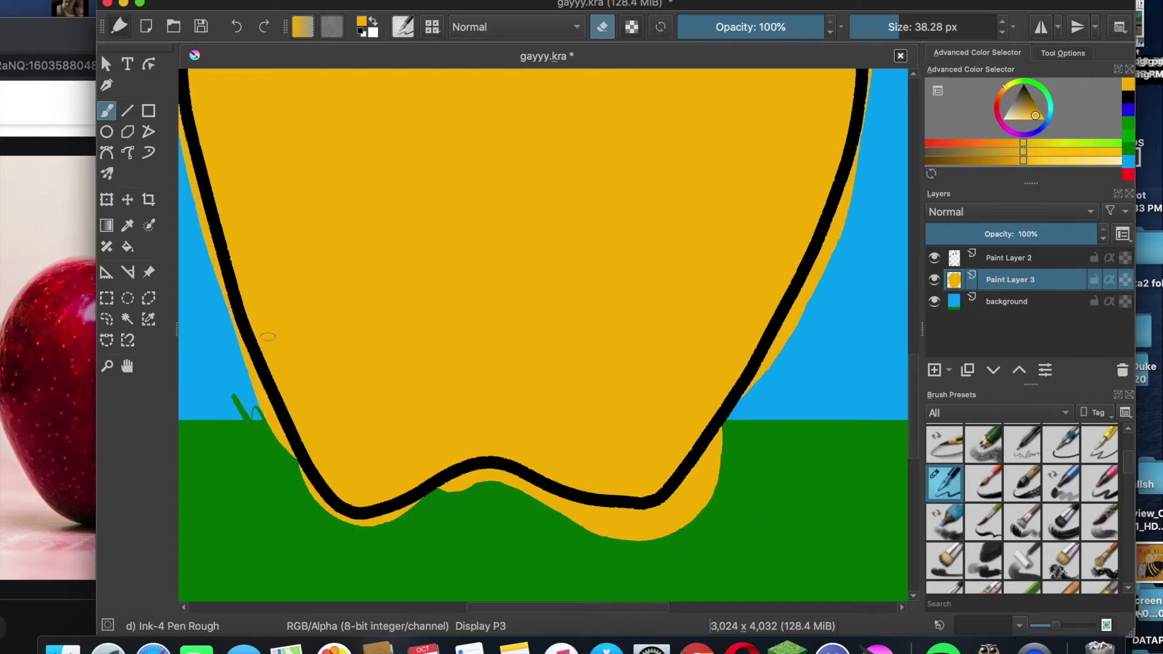
# Erase the yellow overspill outside the apple's bottom, lower-left and right outlines
pyautogui.moveTo(187, 173)
pyautogui.mouseDown()
pyautogui.moveTo(217, 244)
pyautogui.moveTo(211, 267)
pyautogui.moveTo(328, 509)
pyautogui.moveTo(355, 520)
pyautogui.moveTo(419, 507)
pyautogui.moveTo(456, 493)
pyautogui.moveTo(464, 474)
pyautogui.moveTo(523, 493)
pyautogui.moveTo(501, 469)
pyautogui.moveTo(603, 513)
pyautogui.moveTo(603, 529)
pyautogui.moveTo(635, 529)
pyautogui.moveTo(691, 500)
pyautogui.moveTo(723, 417)
pyautogui.moveTo(610, 518)
pyautogui.mouseUp()
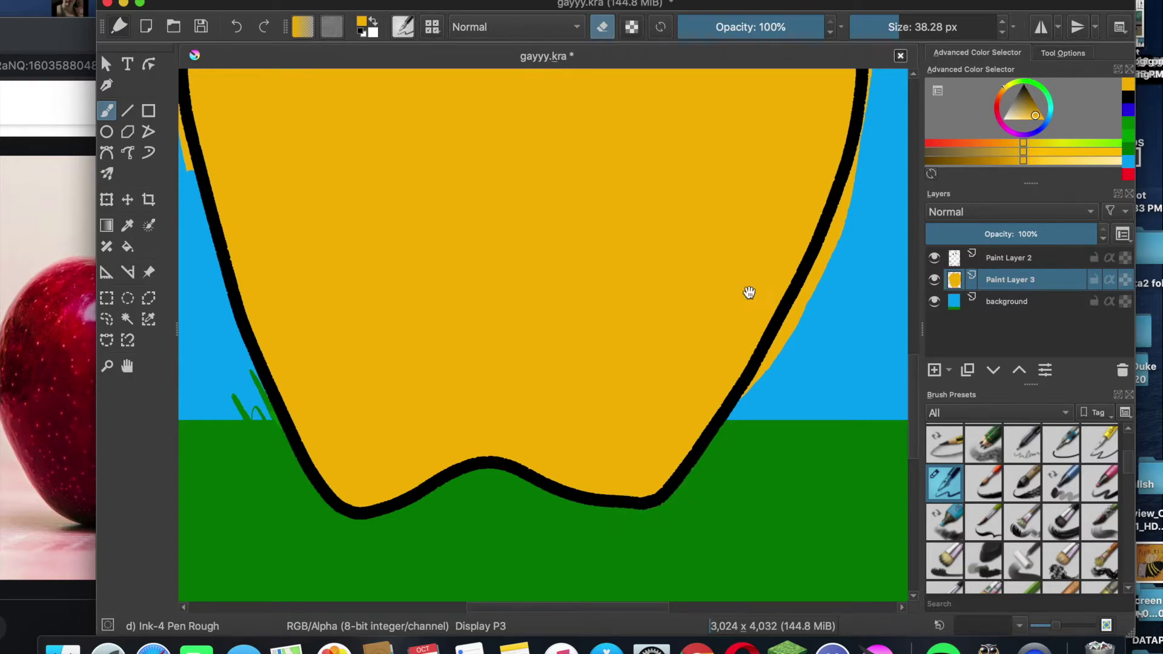
pyautogui.scroll(3, 742, 331)
pyautogui.hscroll(3, 742, 331)
pyautogui.moveTo(710, 264)
pyautogui.mouseDown()
pyautogui.moveTo(685, 378)
pyautogui.moveTo(596, 541)
pyautogui.mouseUp()
pyautogui.moveTo(580, 185); pyautogui.dragTo(528, 387)
pyautogui.moveTo(613, 120)
pyautogui.mouseDown()
pyautogui.moveTo(644, 208)
pyautogui.moveTo(665, 339)
pyautogui.moveTo(670, 422)
pyautogui.moveTo(658, 463)
pyautogui.mouseUp()
# Erase the yellow overspill above the apple's top outline and the yellow inside the stem
pyautogui.scroll(10, 576, 262)
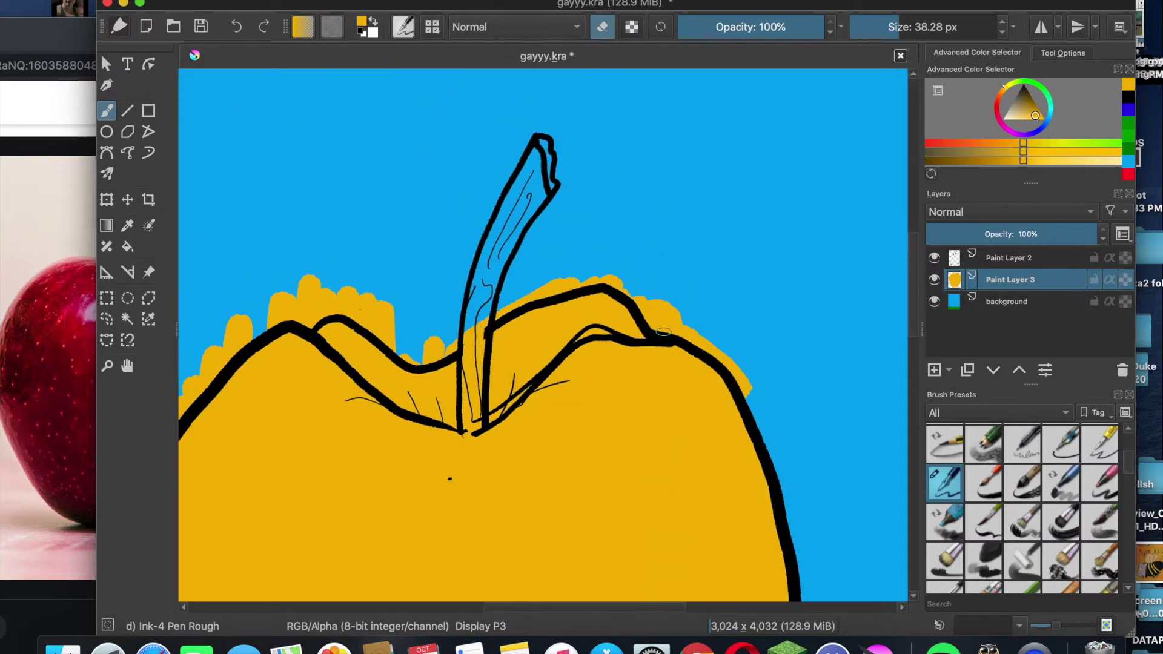
pyautogui.moveTo(653, 301)
pyautogui.mouseDown()
pyautogui.moveTo(662, 330)
pyautogui.moveTo(727, 360)
pyautogui.moveTo(759, 403)
pyautogui.moveTo(680, 339)
pyautogui.moveTo(659, 300)
pyautogui.moveTo(642, 295)
pyautogui.moveTo(648, 330)
pyautogui.mouseUp()
pyautogui.moveTo(621, 286)
pyautogui.mouseDown()
pyautogui.moveTo(576, 281)
pyautogui.moveTo(515, 310)
pyautogui.moveTo(570, 280)
pyautogui.mouseUp()
pyautogui.moveTo(478, 340)
pyautogui.mouseDown()
pyautogui.moveTo(477, 418)
pyautogui.moveTo(462, 419)
pyautogui.moveTo(471, 336)
pyautogui.moveTo(475, 369)
pyautogui.mouseUp()
pyautogui.press('super+z')
pyautogui.moveTo(362, 238); pyautogui.dragTo(632, 159)
pyautogui.moveTo(709, 265)
pyautogui.mouseDown()
pyautogui.moveTo(672, 265)
pyautogui.moveTo(694, 272)
pyautogui.moveTo(667, 227)
pyautogui.moveTo(663, 272)
pyautogui.moveTo(605, 230)
pyautogui.moveTo(536, 259)
pyautogui.moveTo(572, 229)
pyautogui.moveTo(450, 344)
pyautogui.moveTo(441, 335)
pyautogui.moveTo(409, 410)
pyautogui.moveTo(532, 223)
pyautogui.moveTo(591, 198)
pyautogui.moveTo(587, 216)
pyautogui.moveTo(611, 206)
pyautogui.moveTo(663, 255)
pyautogui.mouseUp()
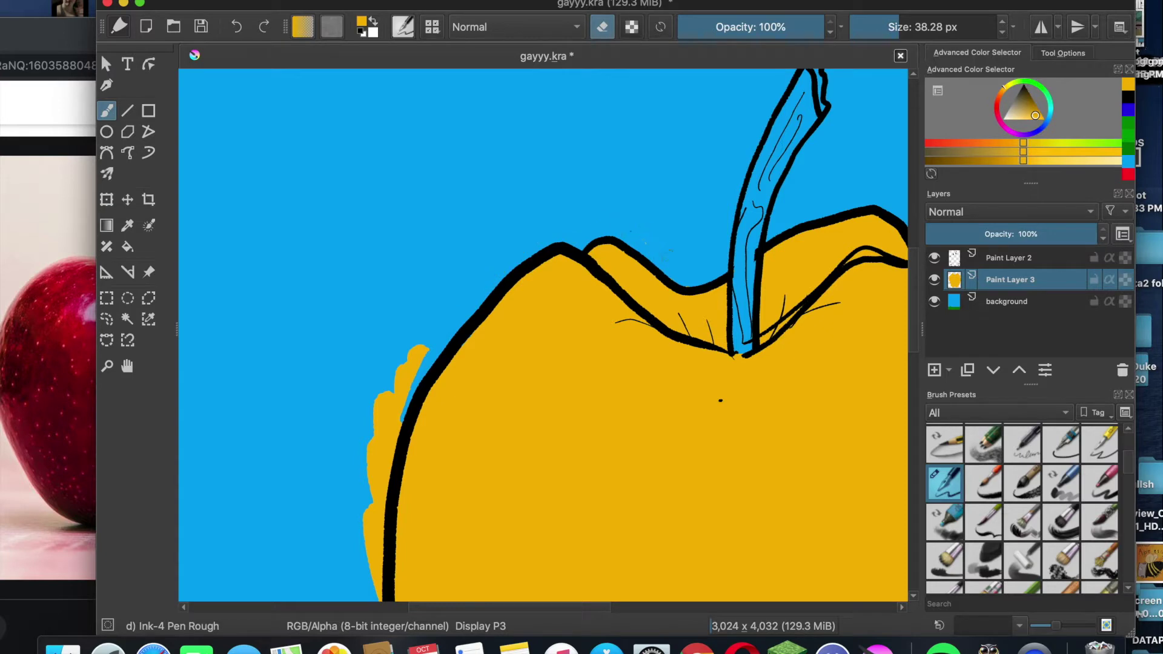
# Erase the remaining yellow overspill along the apple's left outline
pyautogui.moveTo(458, 457); pyautogui.dragTo(569, 237)
pyautogui.moveTo(536, 127)
pyautogui.mouseDown()
pyautogui.moveTo(499, 203)
pyautogui.moveTo(484, 327)
pyautogui.moveTo(502, 488)
pyautogui.mouseUp()
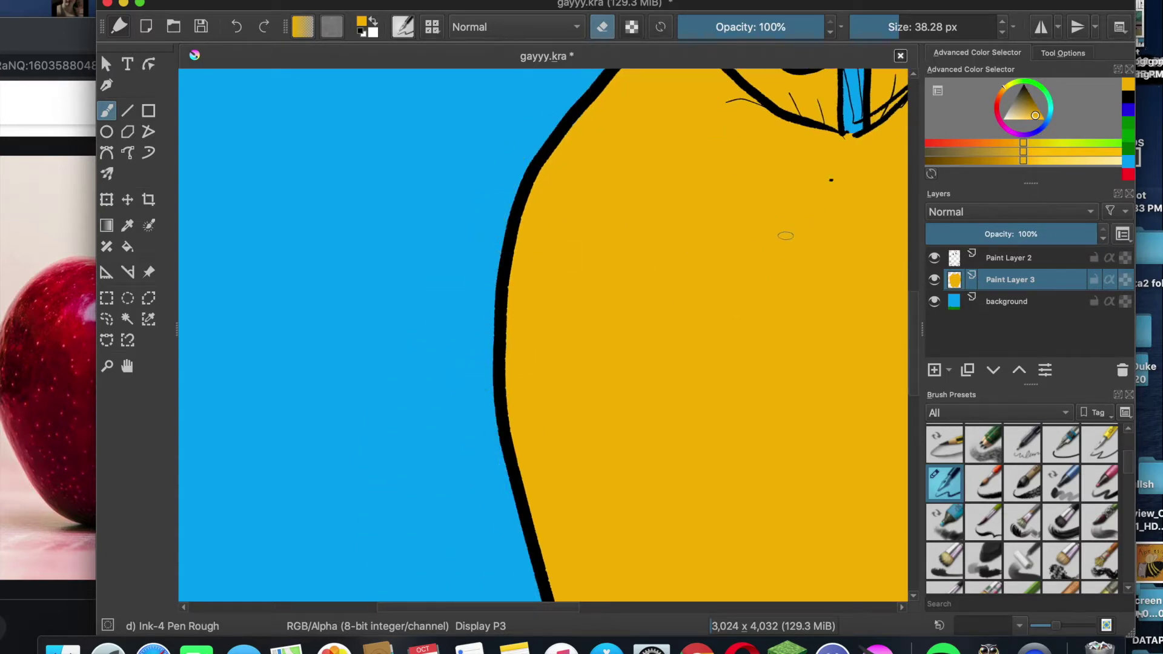
pyautogui.press('2')
# Adjust the golden-yellow paint colour's brightness and return the brush from erasing to painting
pyautogui.click(361, 23)
pyautogui.moveTo(372, 493); pyautogui.dragTo(386, 492)
pyautogui.click(471, 566)
pyautogui.press('e')
pyautogui.moveTo(101, 53); pyautogui.dragTo(244, 48)
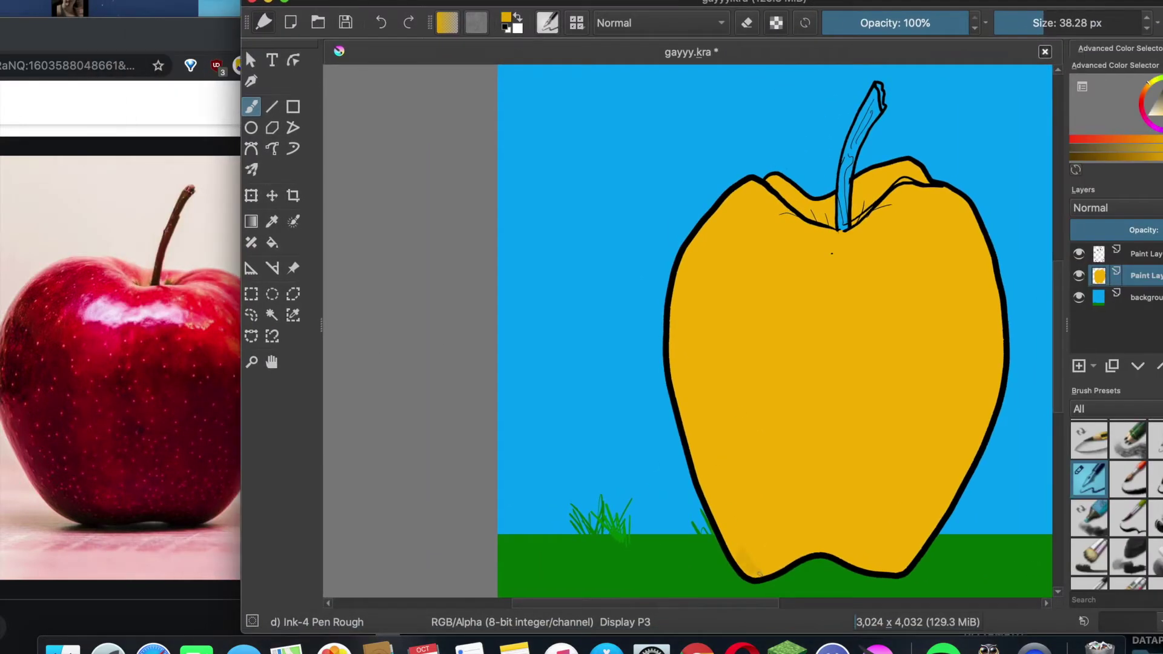
# Select the apple's yellow area by similar colour and return to the freehand brush
pyautogui.click(293, 315)
pyautogui.click(784, 327)
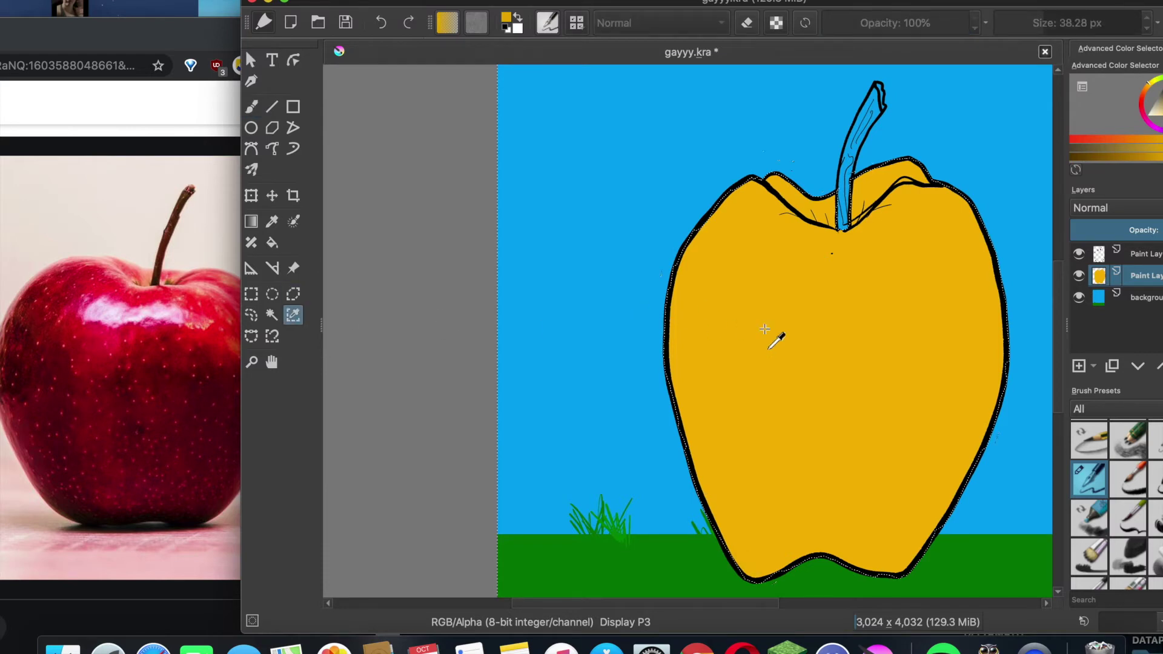
pyautogui.click(251, 107)
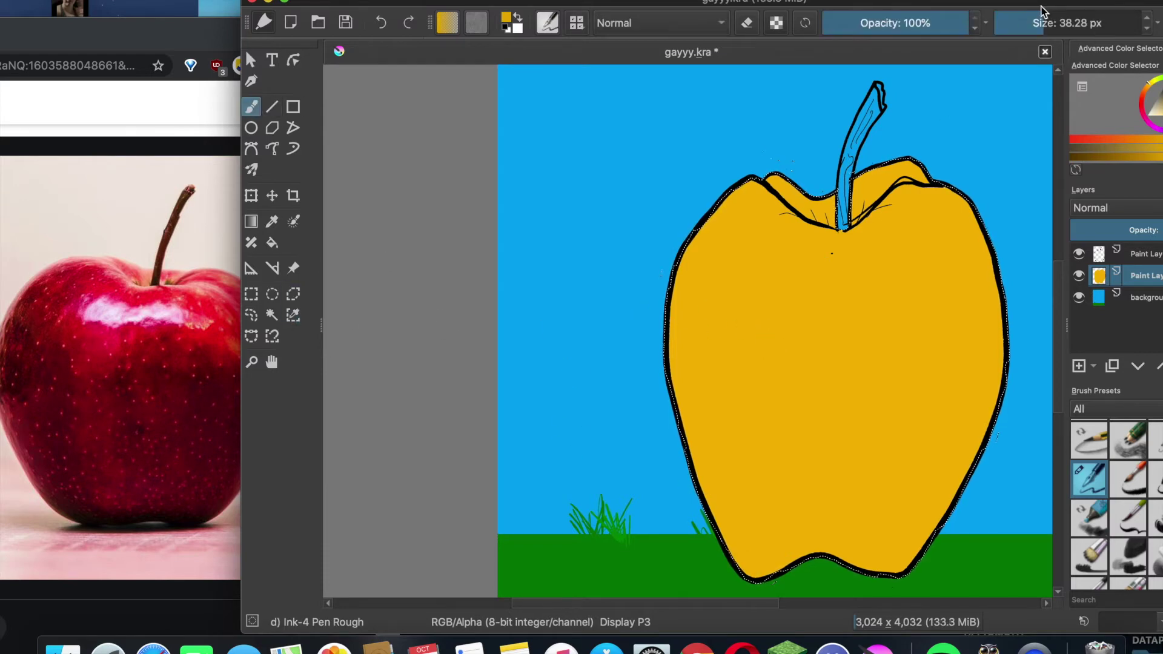
# Shade the selected apple body with darker orange using the Pencil-6 Quick Shade brush at 212.44 px
pyautogui.moveTo(1040, 6); pyautogui.dragTo(936, 5)
pyautogui.click(405, 18)
pyautogui.click(462, 358)
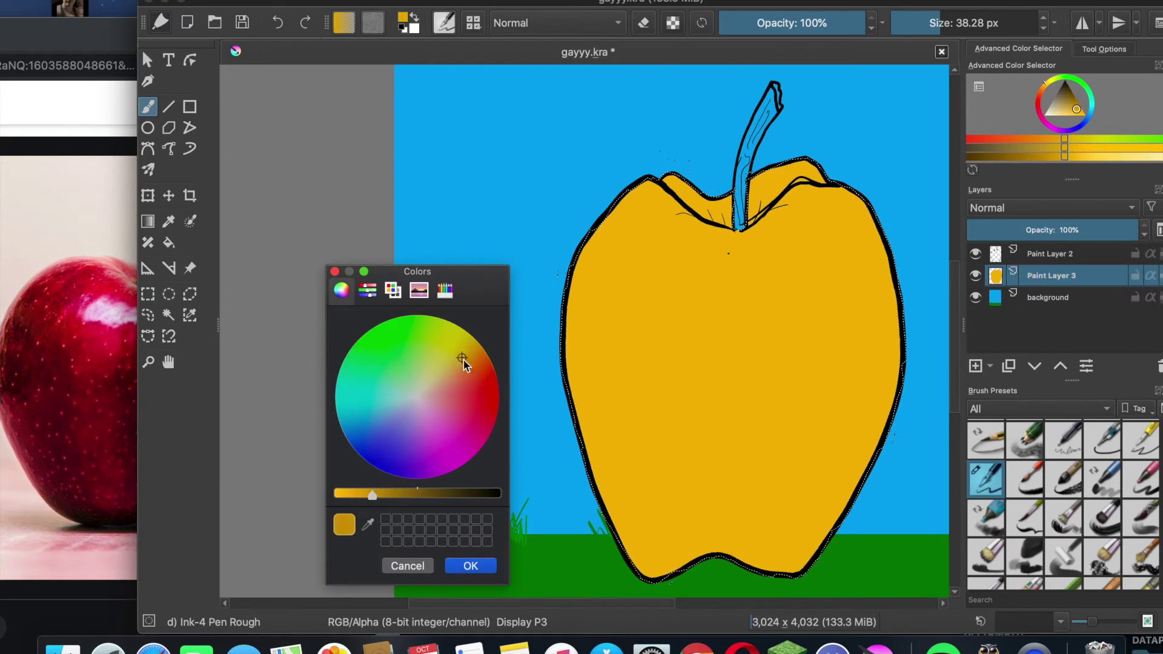
pyautogui.click(470, 567)
pyautogui.click(1024, 440)
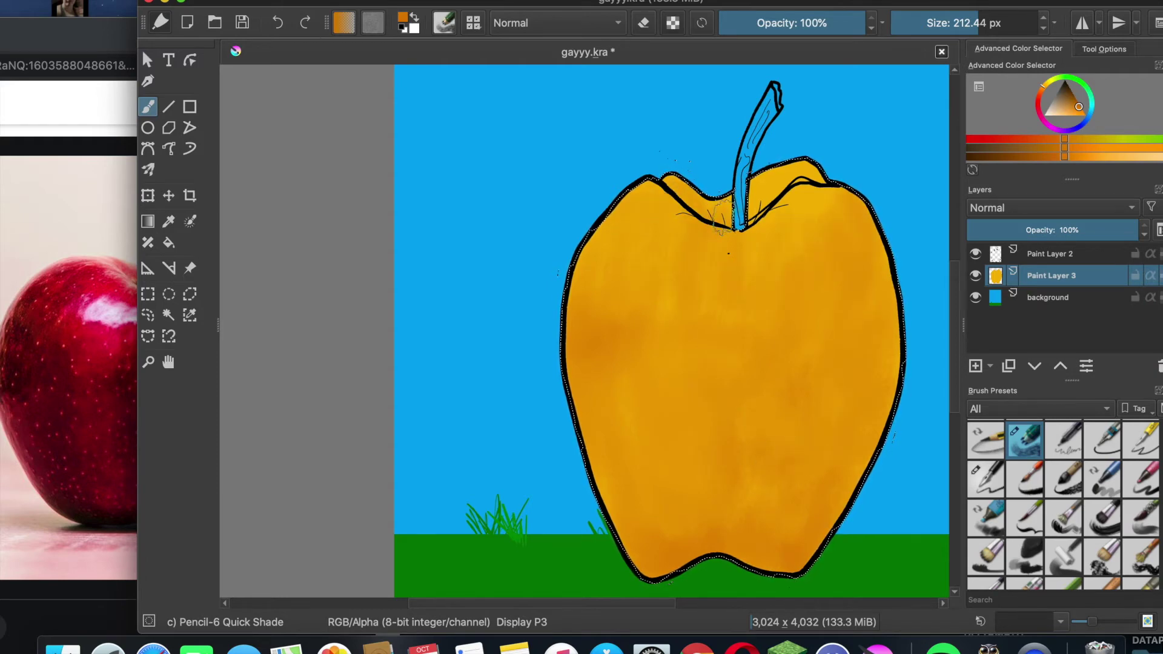
# Brush white highlights over the apple's upper body and centre, and soft black shadows along its base and sides
pyautogui.press('x')
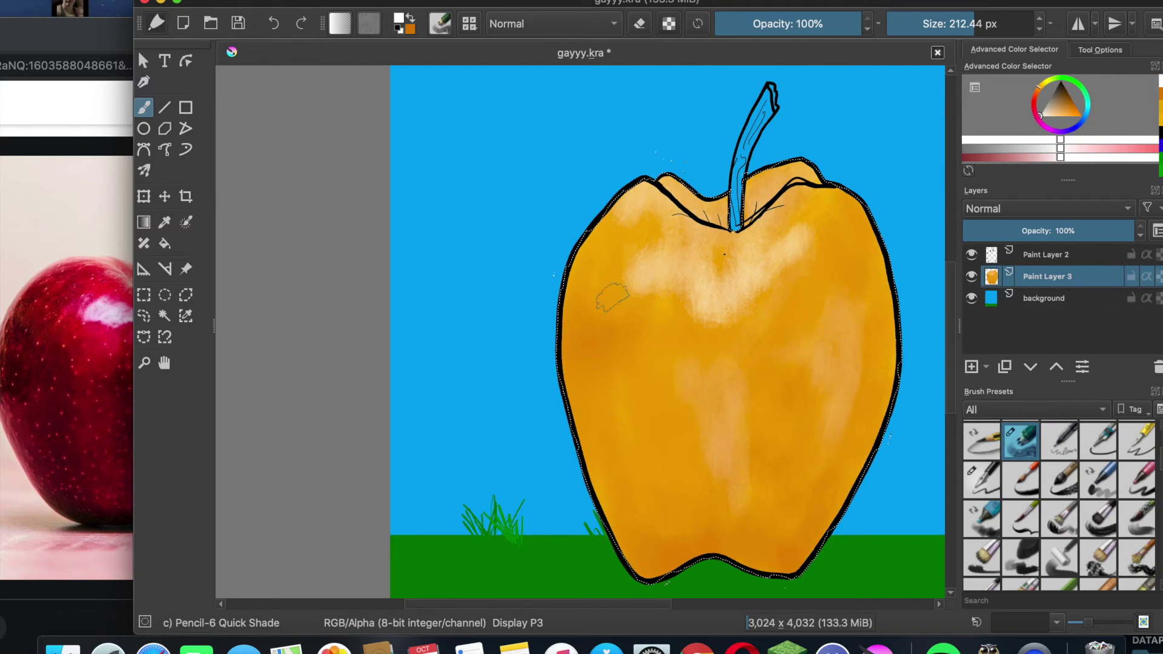
pyautogui.press('d')
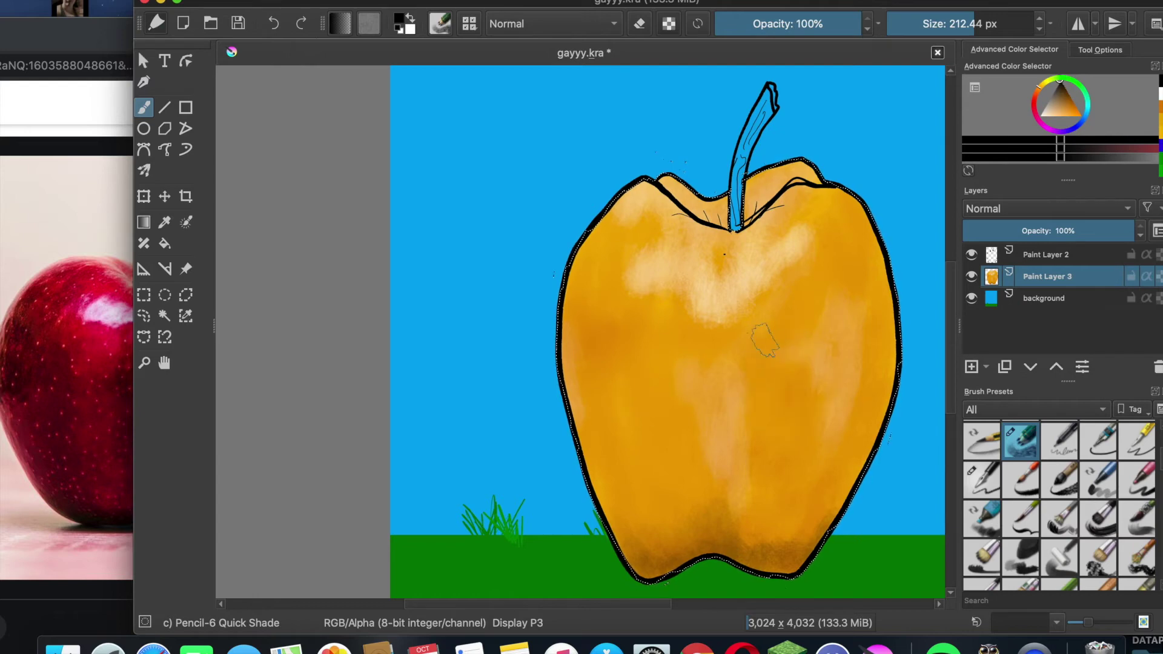
pyautogui.moveTo(574, 341); pyautogui.dragTo(634, 347)
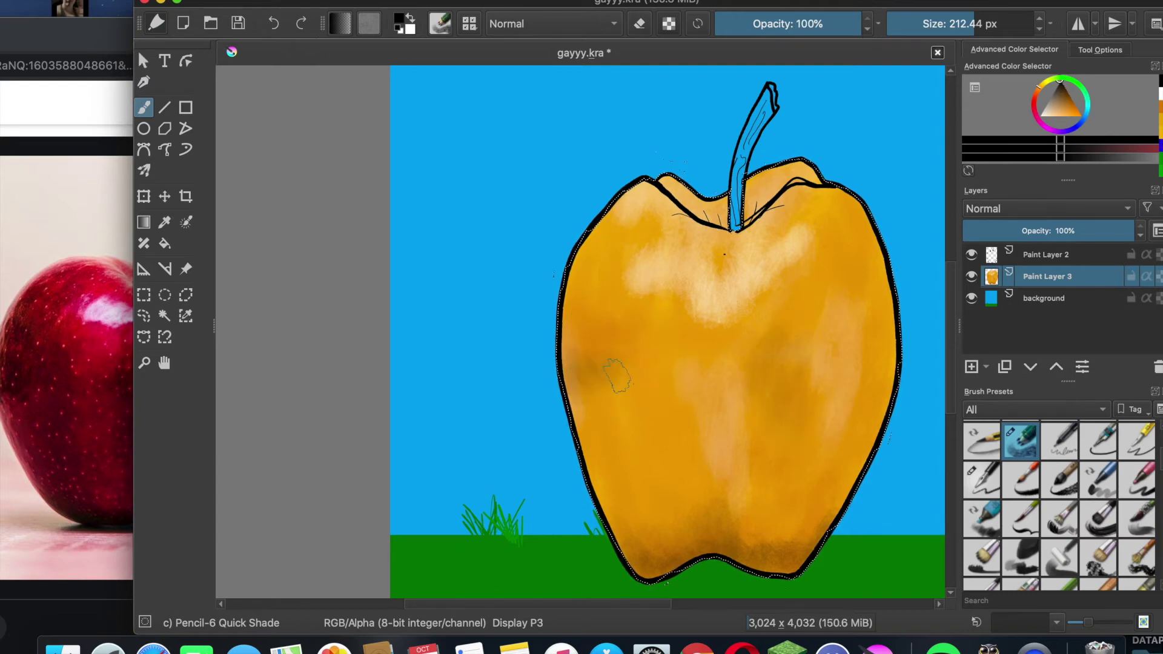
# Blend bright yellow over the apple's highlights and middle with the shading brush, undoing the last stroke
pyautogui.click(402, 18)
pyautogui.click(354, 495)
pyautogui.click(455, 351)
pyautogui.click(487, 564)
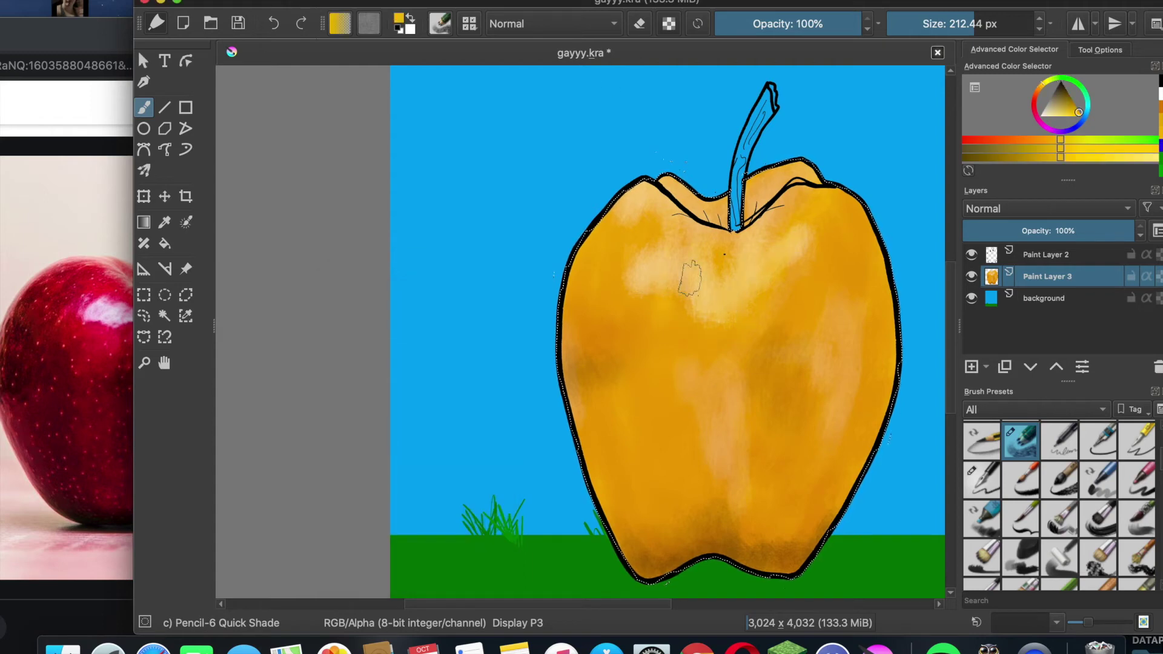
pyautogui.moveTo(721, 381); pyautogui.dragTo(631, 420)
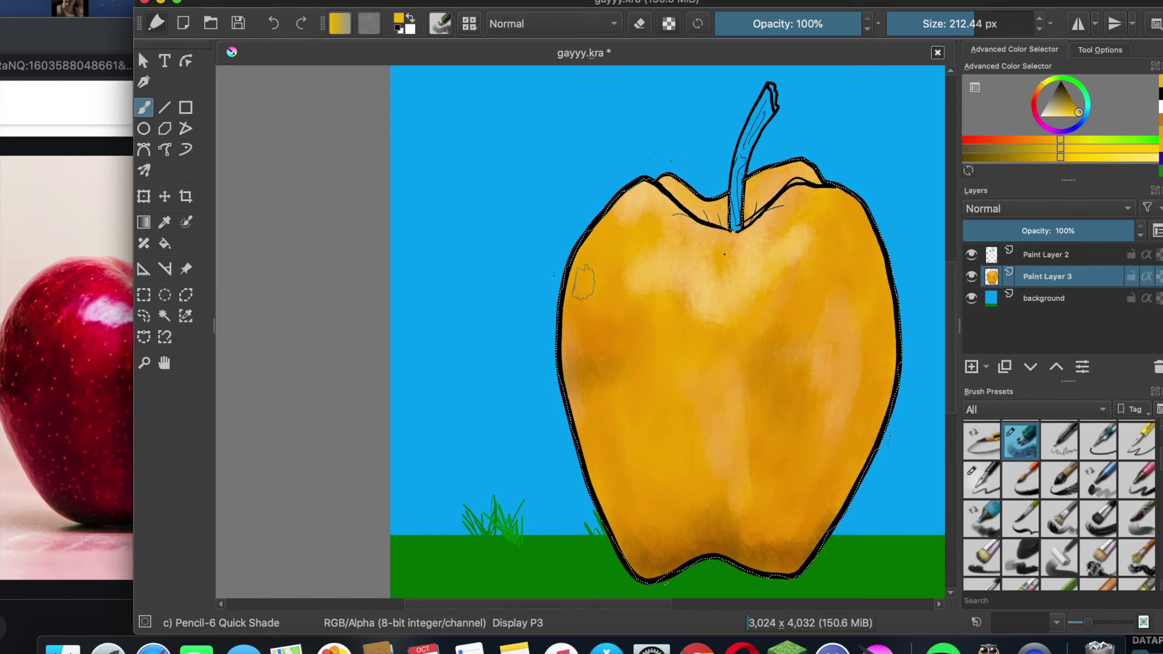
pyautogui.hotkey('ctrl', 'z')
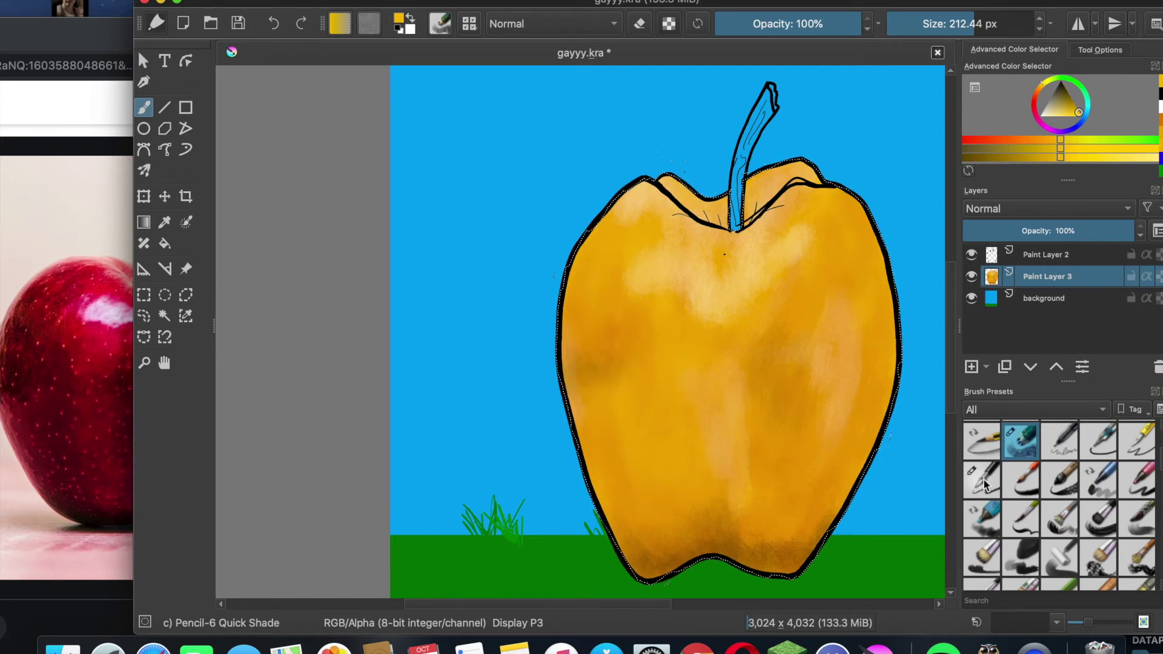
# Prepare the Ink-4 Pen Rough brush in a brighter yellow and add a new paint layer above the shaded apple
pyautogui.click(982, 480)
pyautogui.click(401, 24)
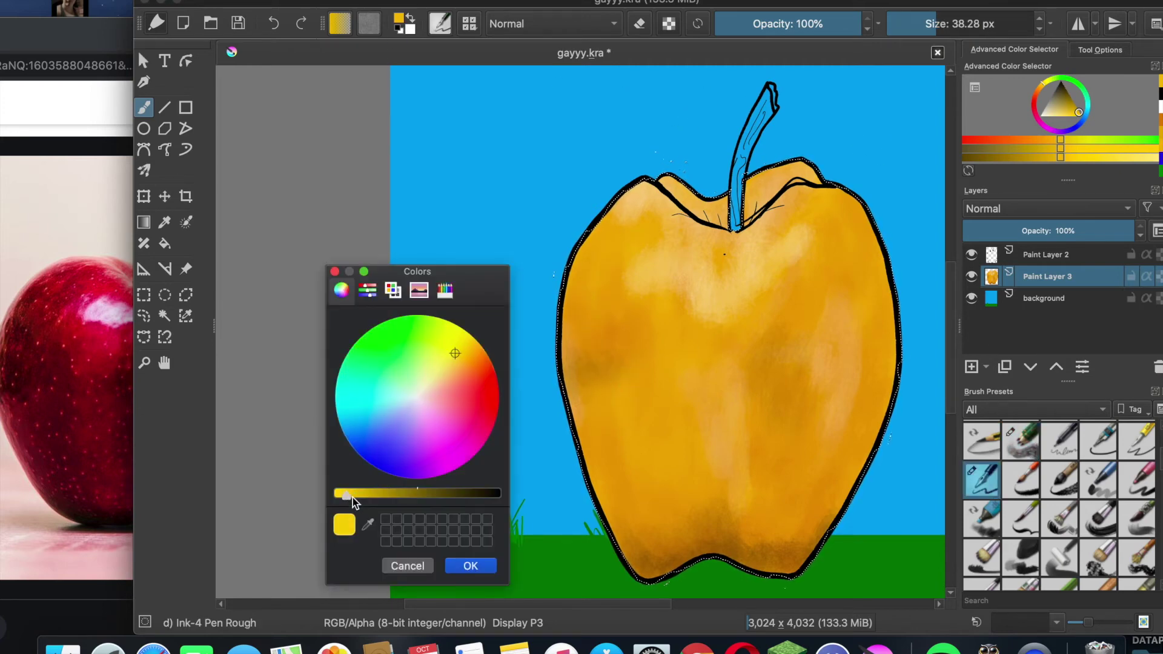
pyautogui.click(471, 564)
pyautogui.click(971, 366)
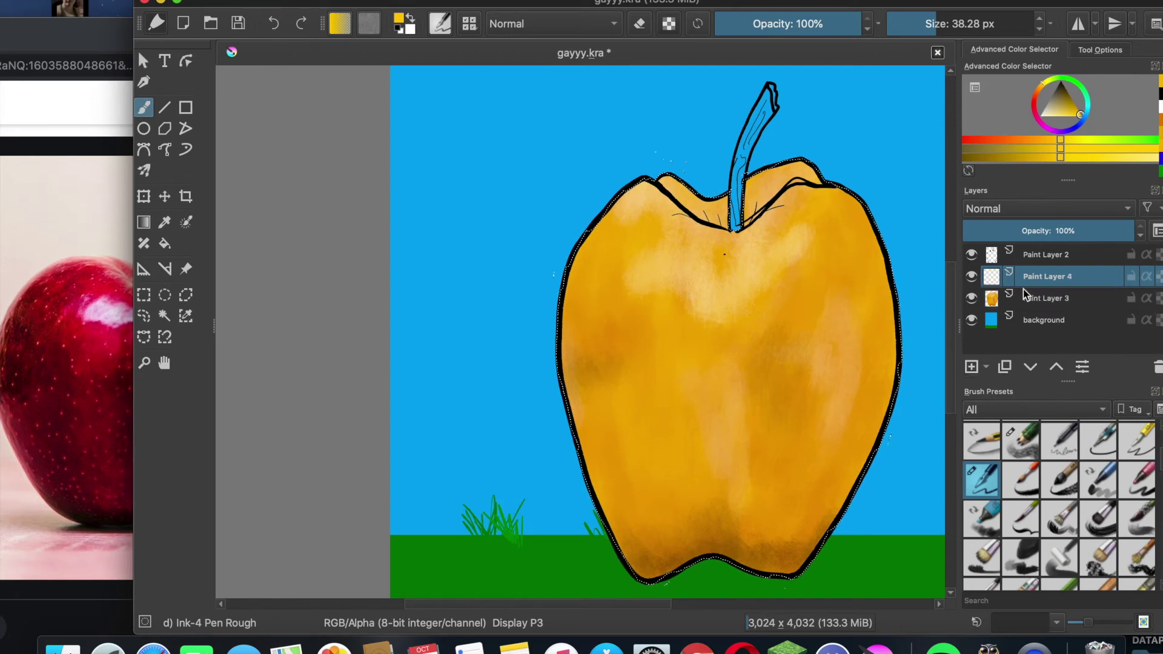
pyautogui.click(972, 255)
pyautogui.click(972, 255)
# Draw the apple's left eye in bright yellow with an arched upper lid, a filled oval pupil and a lower lid line
pyautogui.moveTo(644, 290); pyautogui.dragTo(628, 292)
pyautogui.press('super+z')
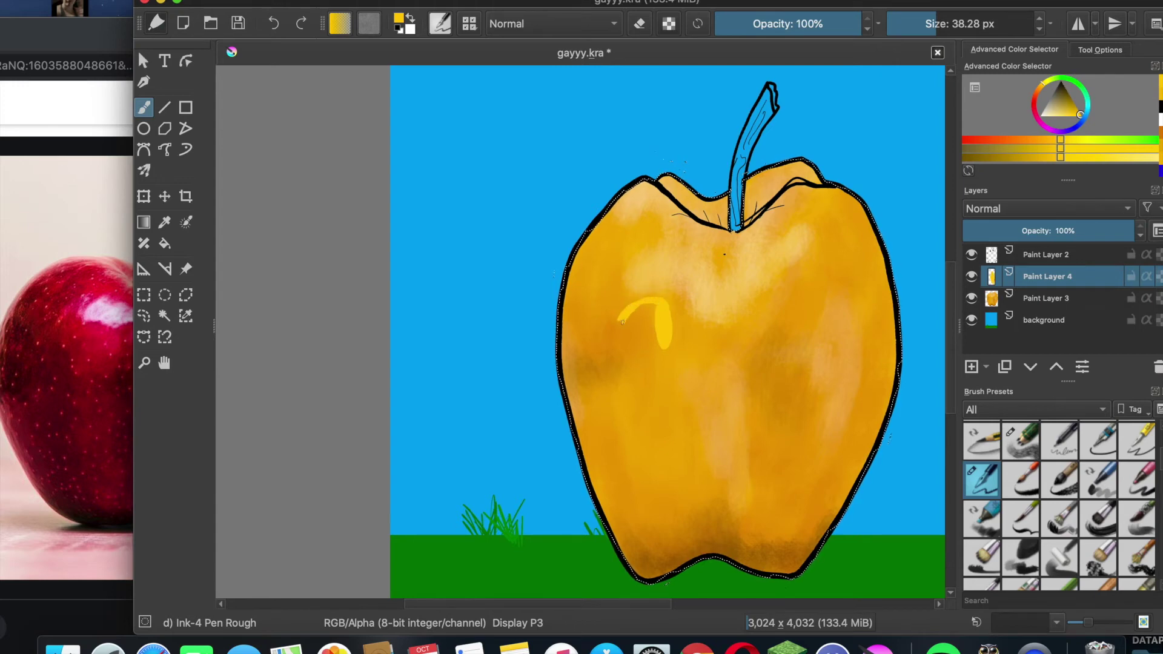
pyautogui.hotkey('ctrl', 'z')
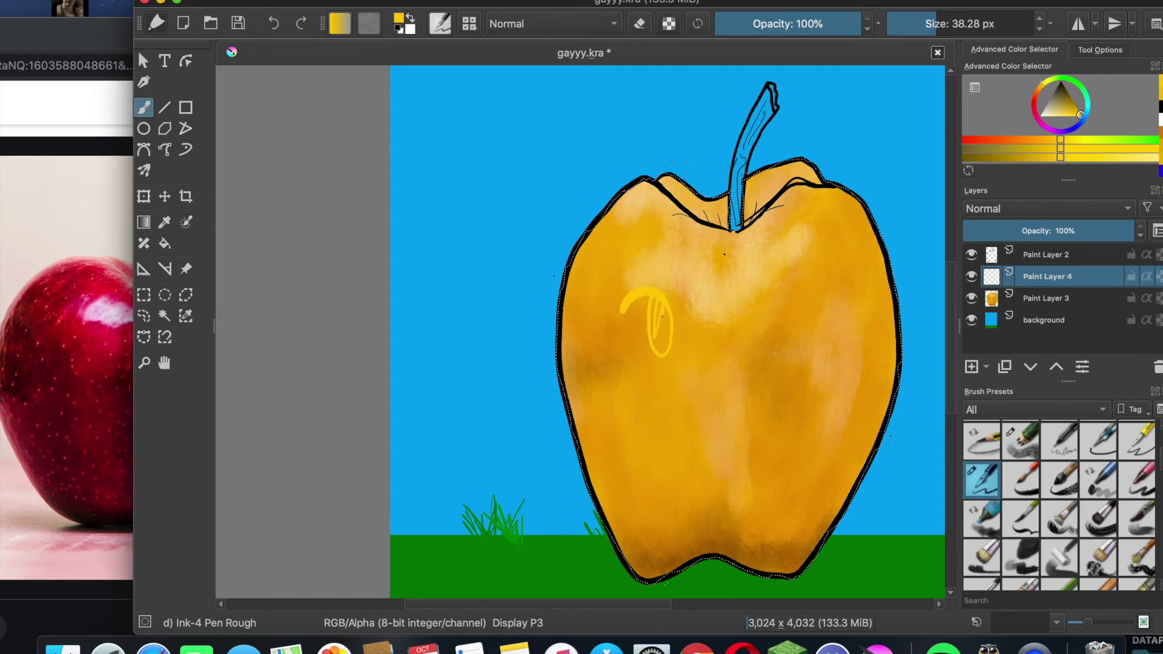
pyautogui.moveTo(630, 338); pyautogui.dragTo(664, 357)
# Draw a matching right eye with an arched upper lid, a filled oval pupil and a lower lid line
pyautogui.moveTo(790, 292)
pyautogui.mouseDown()
pyautogui.moveTo(775, 325)
pyautogui.moveTo(782, 289)
pyautogui.mouseUp()
pyautogui.press('super+z')
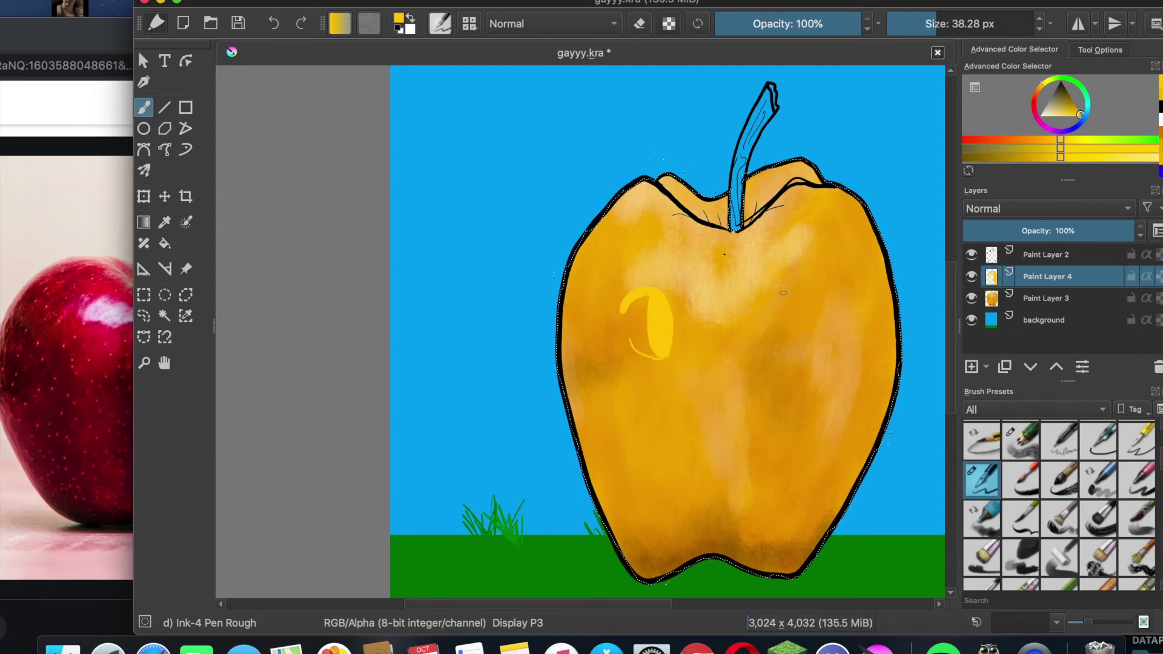
pyautogui.hotkey('ctrl', 'z')
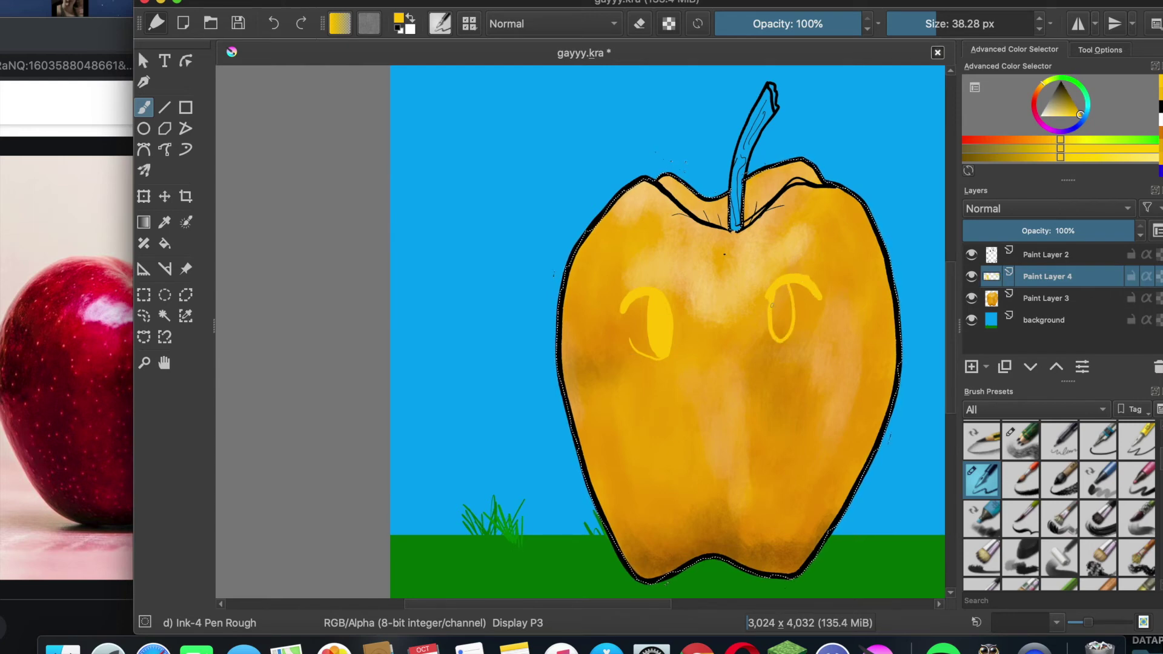
pyautogui.moveTo(776, 338); pyautogui.dragTo(814, 341)
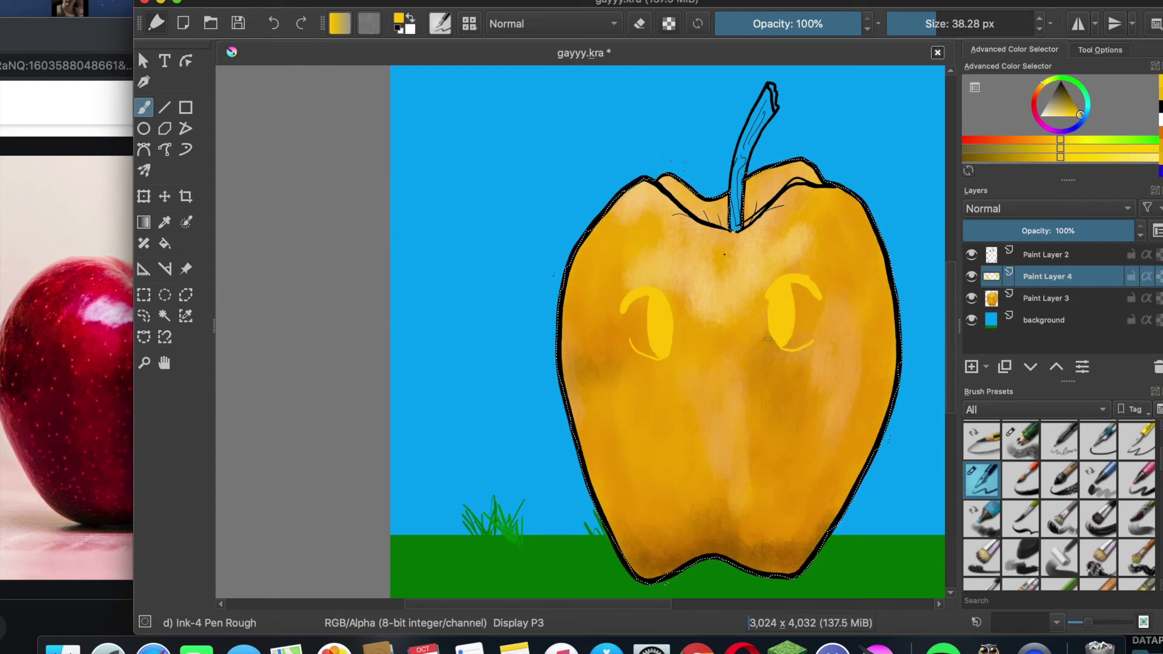
# Draw a small curved nose and a wide smile below the eyes, undoing the unwanted strokes
pyautogui.moveTo(667, 449); pyautogui.dragTo(761, 447)
pyautogui.moveTo(654, 430)
pyautogui.mouseDown()
pyautogui.moveTo(788, 417)
pyautogui.moveTo(708, 454)
pyautogui.moveTo(782, 412)
pyautogui.moveTo(738, 450)
pyautogui.mouseUp()
pyautogui.hotkey('ctrl', 'z')
pyautogui.hotkey('ctrl', 'z')
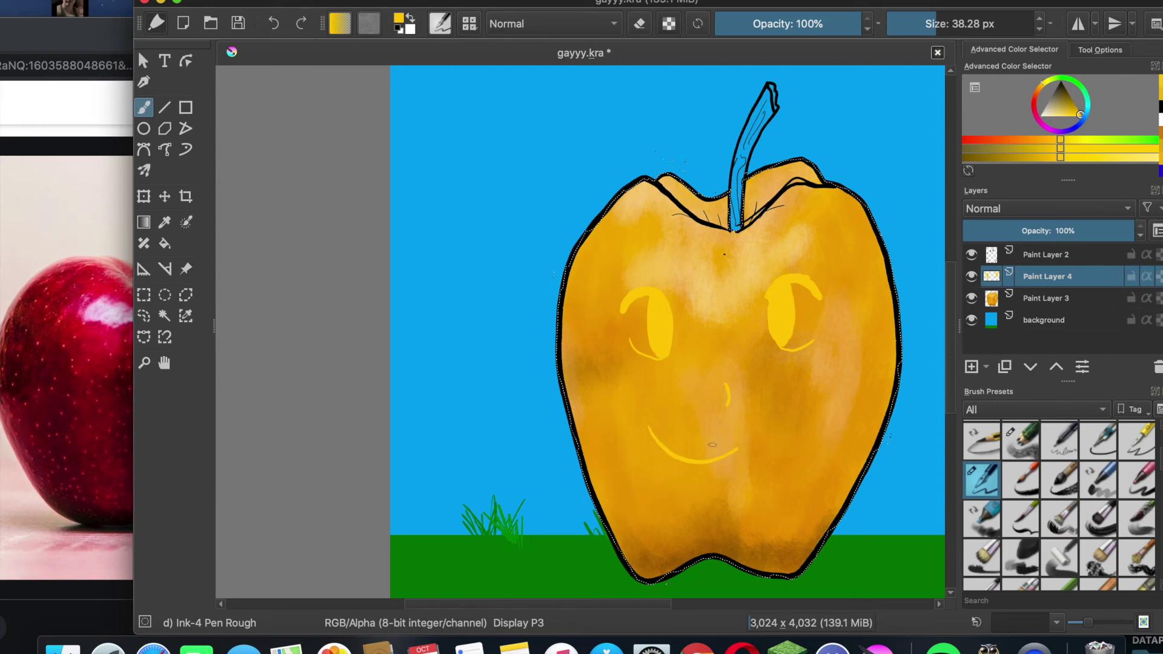
pyautogui.moveTo(651, 453); pyautogui.dragTo(679, 456)
pyautogui.hotkey('ctrl', 'z')
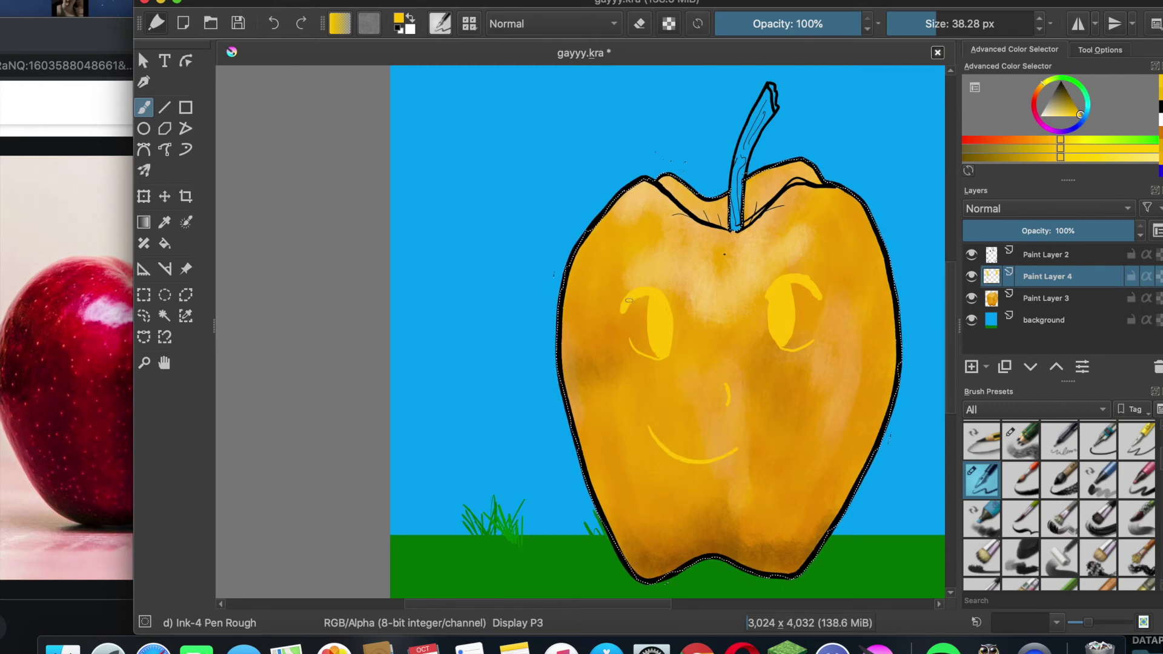
# Shade the eyes' pupils with darker yellow at 55% opacity and add faint white highlights at 13% opacity
pyautogui.click(399, 20)
pyautogui.click(357, 495)
pyautogui.click(462, 563)
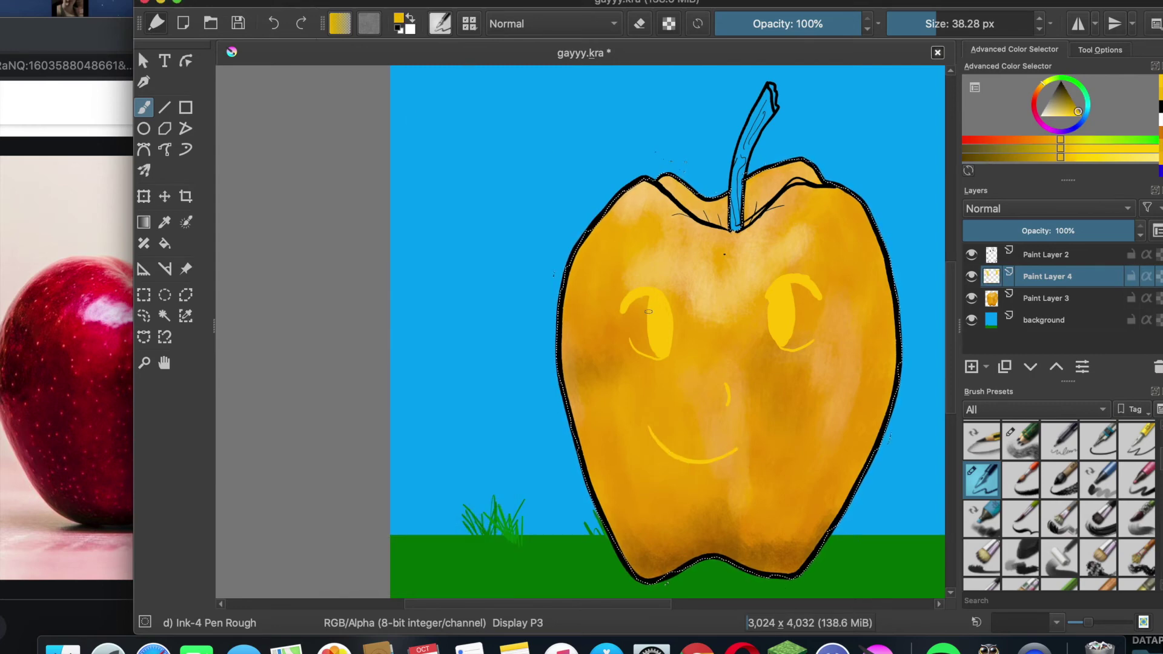
pyautogui.moveTo(656, 303); pyautogui.dragTo(661, 324)
pyautogui.hotkey('ctrl', 'z')
pyautogui.click(796, 24)
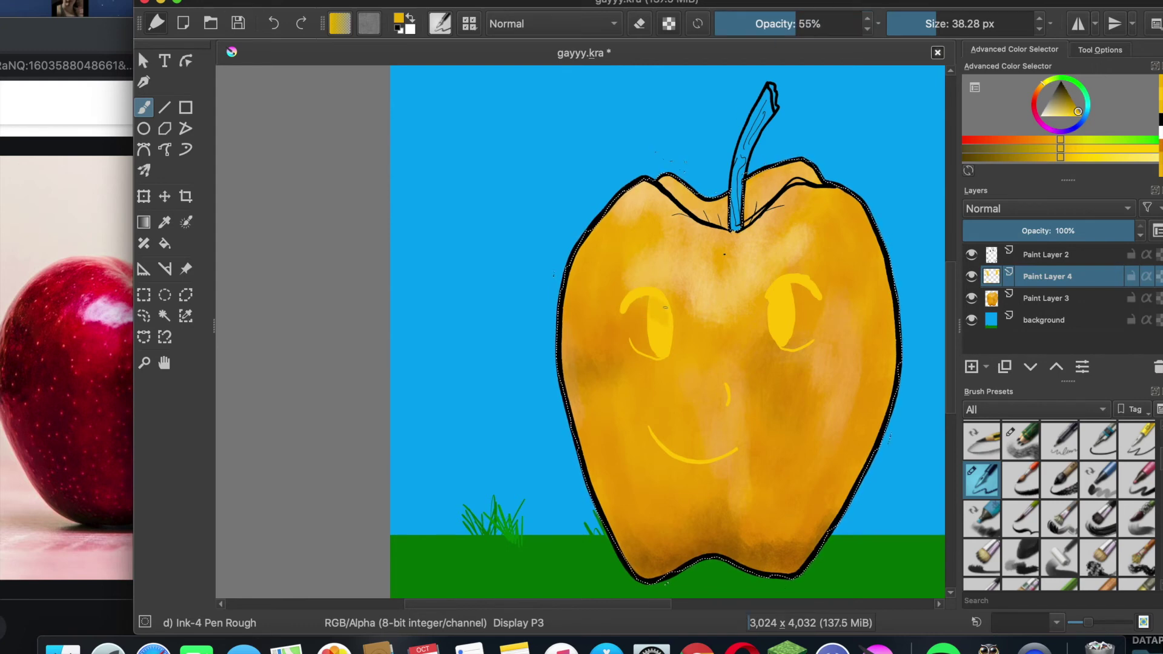
pyautogui.moveTo(656, 318); pyautogui.dragTo(660, 310)
pyautogui.click(411, 18)
pyautogui.click(733, 24)
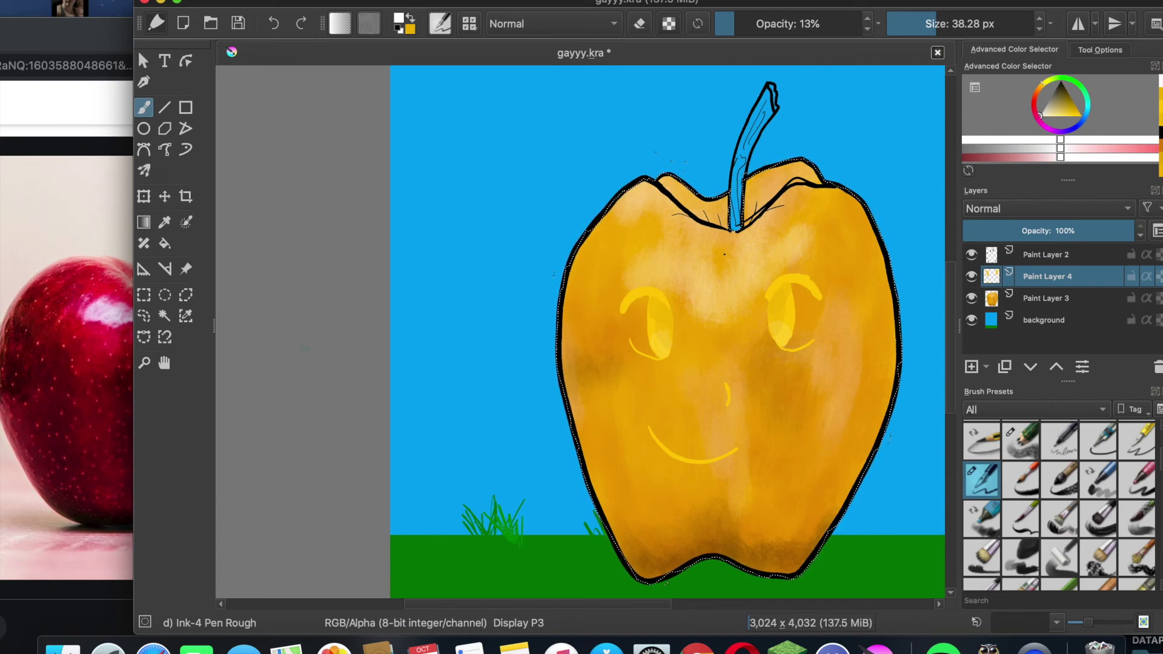
# Clear the selection around the apple and make Paint Layer 3 active for brush painting
pyautogui.click(144, 296)
pyautogui.click(370, 230)
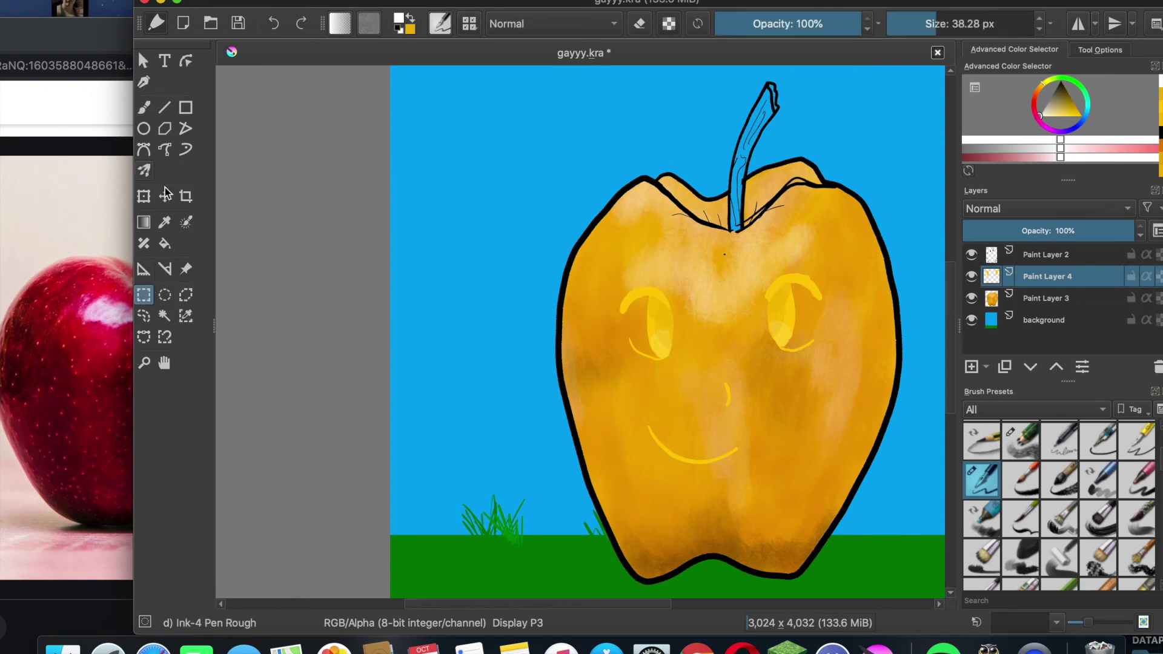
pyautogui.click(144, 108)
pyautogui.click(1047, 293)
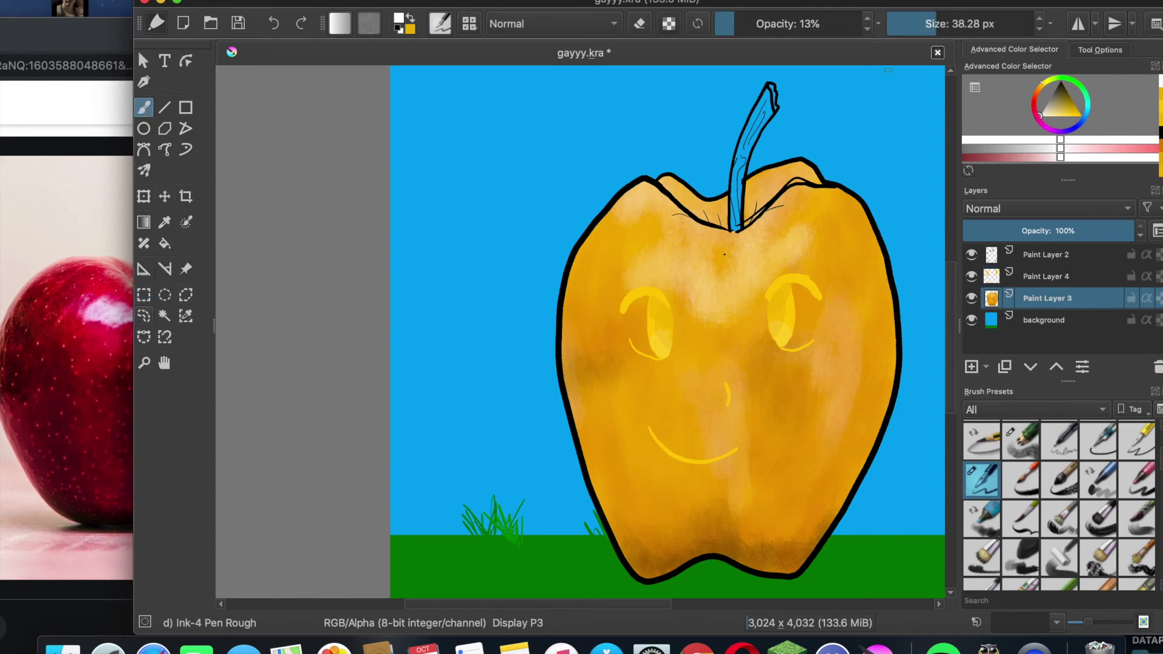
# Paint the apple's stem dark brown at 100% brush opacity, staying inside the black outline
pyautogui.moveTo(830, 176); pyautogui.dragTo(739, 272)
pyautogui.moveTo(771, 20); pyautogui.dragTo(861, 21)
pyautogui.click(399, 18)
pyautogui.click(482, 360)
pyautogui.moveTo(452, 494)
pyautogui.mouseDown()
pyautogui.moveTo(443, 478)
pyautogui.moveTo(434, 493)
pyautogui.mouseUp()
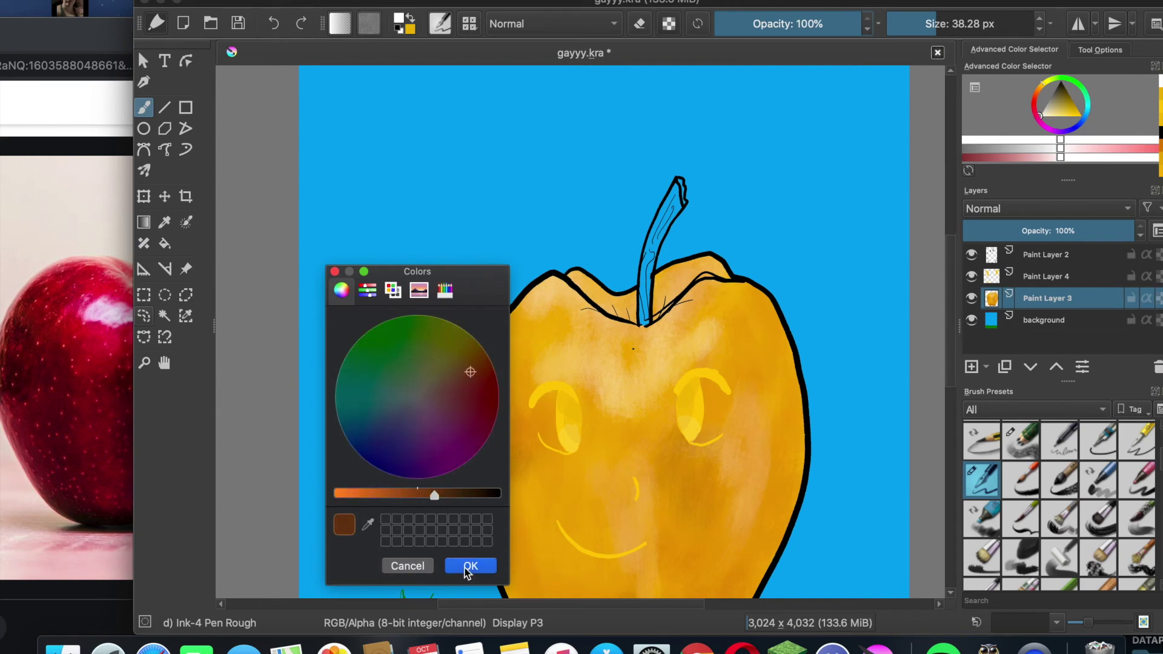
pyautogui.click(471, 566)
pyautogui.moveTo(671, 200)
pyautogui.mouseDown()
pyautogui.moveTo(644, 324)
pyautogui.moveTo(660, 227)
pyautogui.moveTo(677, 212)
pyautogui.moveTo(673, 185)
pyautogui.moveTo(671, 212)
pyautogui.moveTo(684, 192)
pyautogui.mouseUp()
# Add white highlights to the brown stem with the Pencil-6 Quick Shade brush at 32.91 px and 42% opacity
pyautogui.press('d')
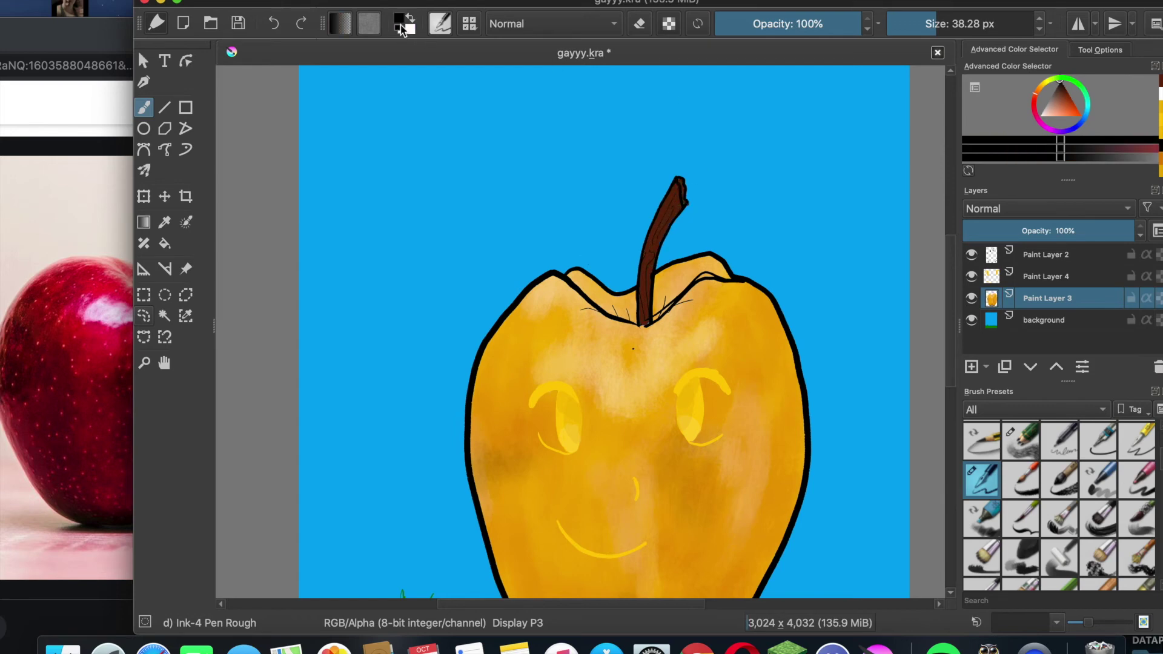
pyautogui.click(1021, 440)
pyautogui.moveTo(964, 24); pyautogui.dragTo(947, 24)
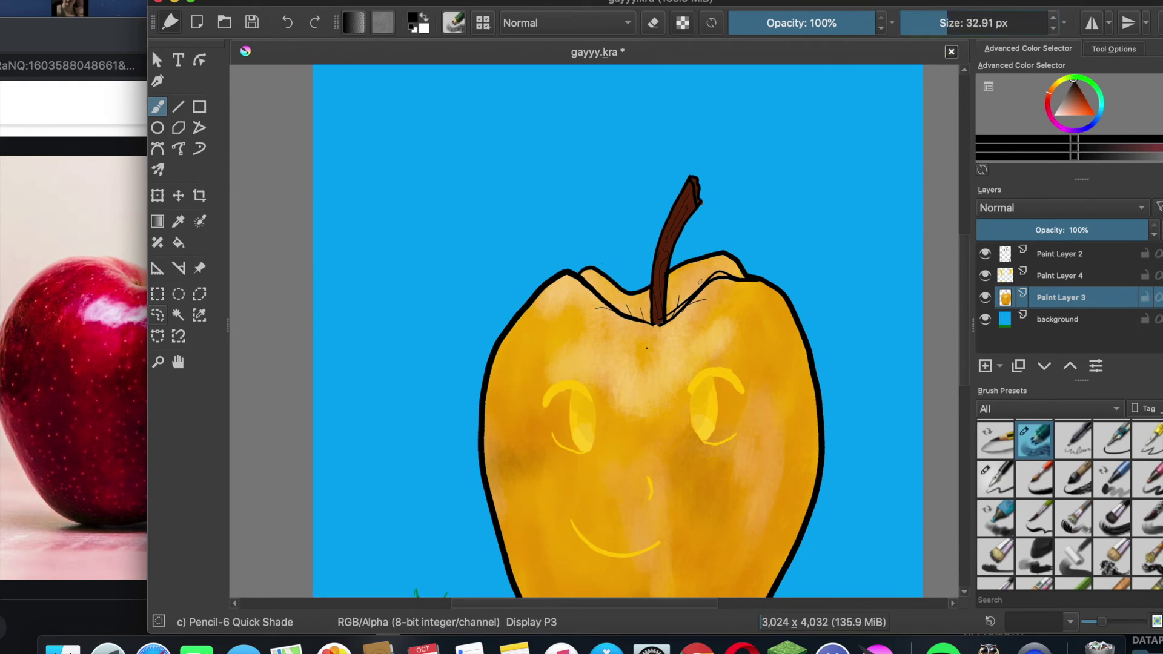
pyautogui.click(424, 18)
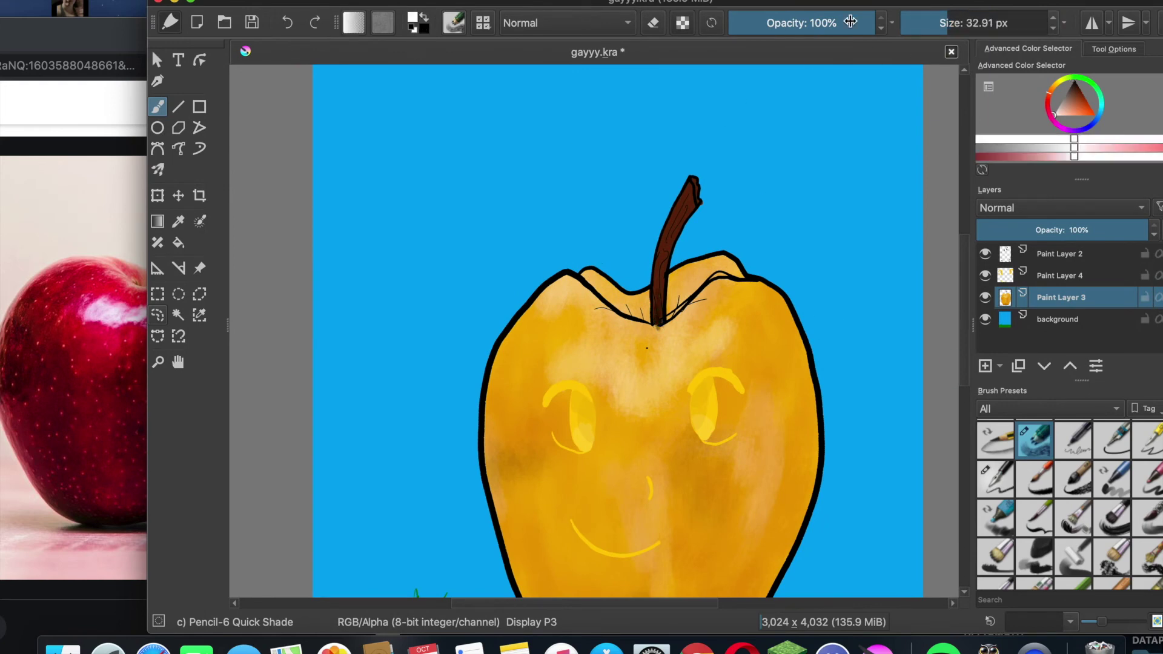
pyautogui.moveTo(753, 24); pyautogui.dragTo(790, 24)
pyautogui.moveTo(687, 195); pyautogui.dragTo(696, 201)
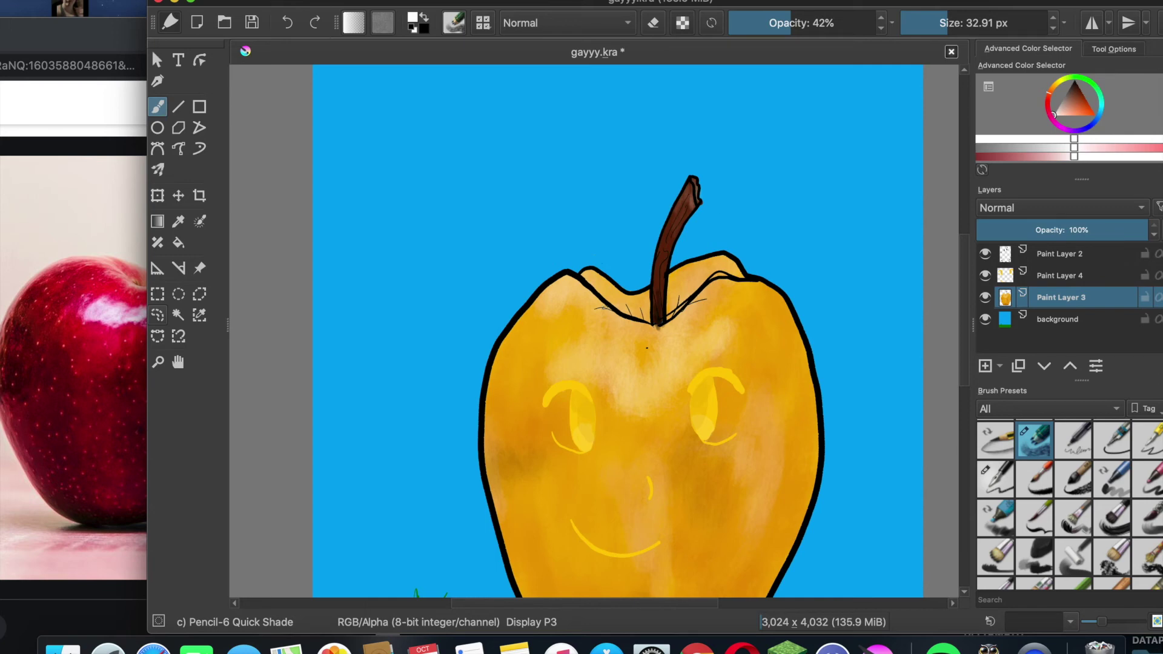
# Switch to the Ink-4 Pen Rough brush and add a new paint layer above Paint Layer 2
pyautogui.scroll(-2, 734, 231)
pyautogui.moveTo(735, 230); pyautogui.dragTo(710, 206)
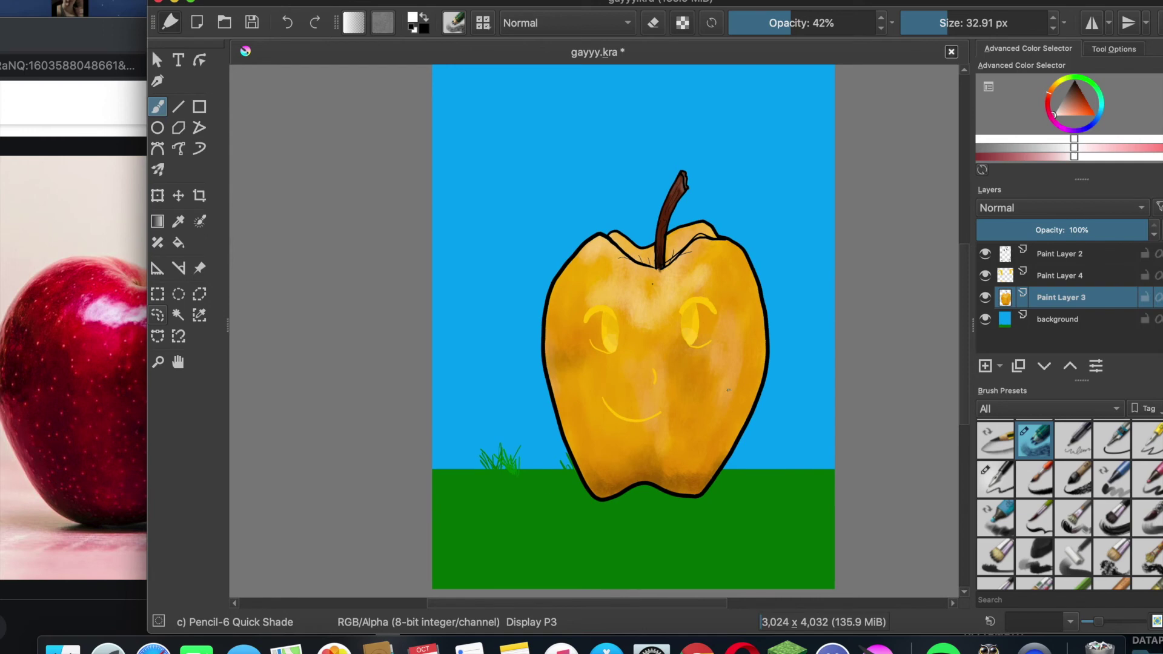
pyautogui.click(996, 481)
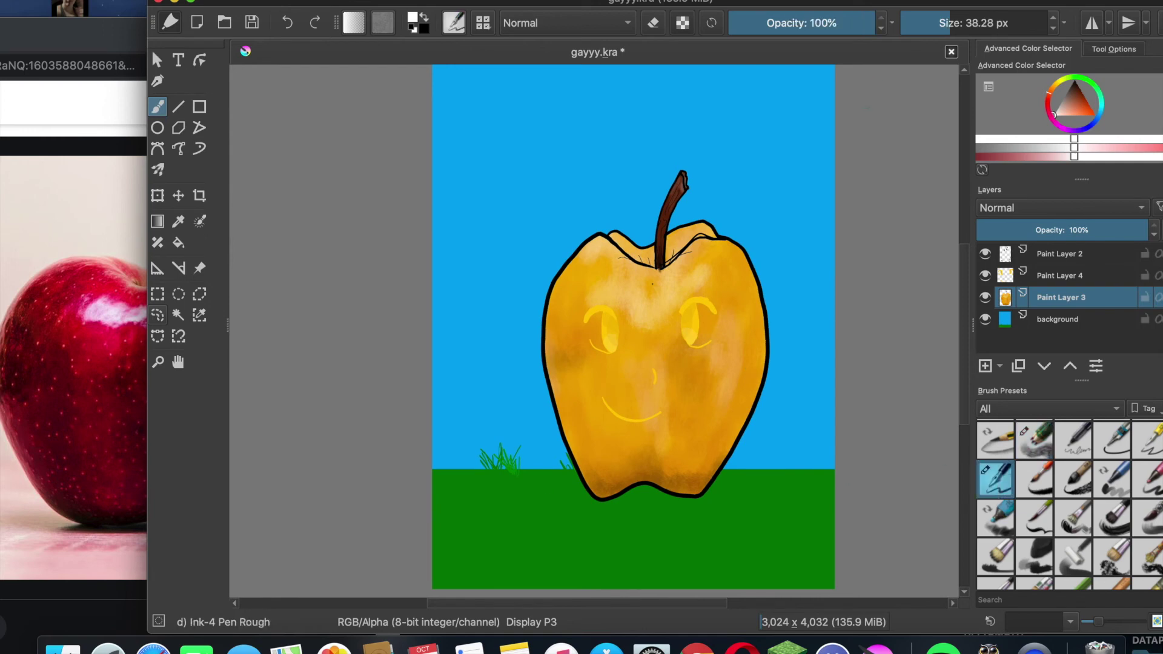
pyautogui.click(1060, 257)
pyautogui.click(986, 365)
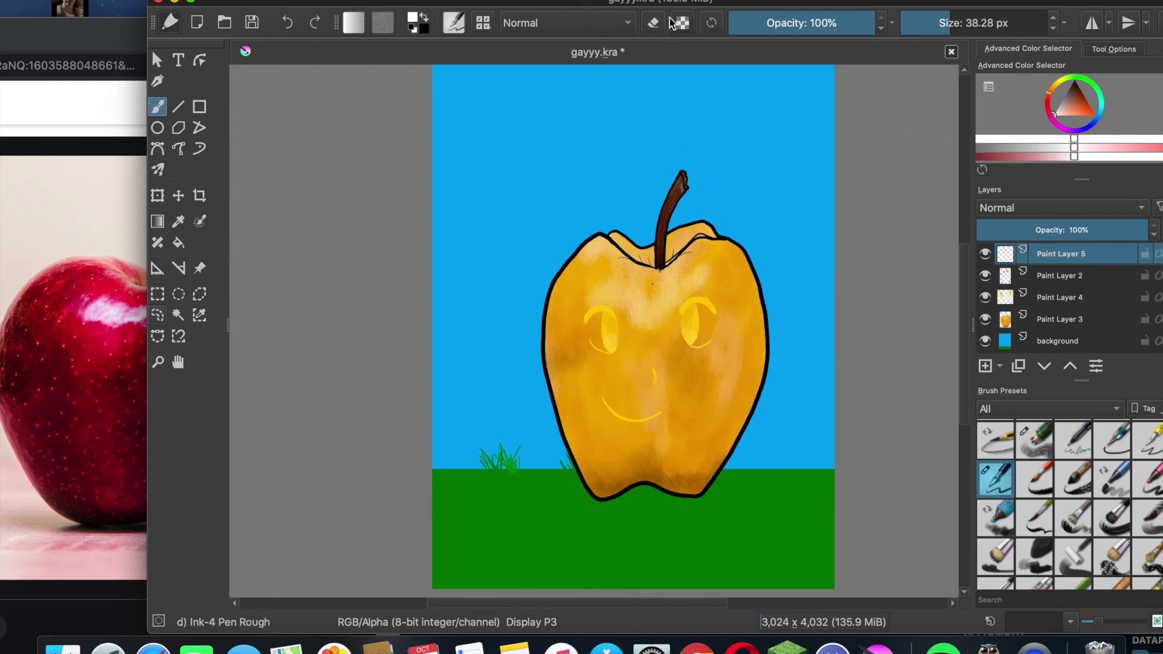
# Paint a solid golden-orange, tilted three-pointed crown above the apple, beside the stem
pyautogui.click(416, 19)
pyautogui.click(464, 355)
pyautogui.click(482, 563)
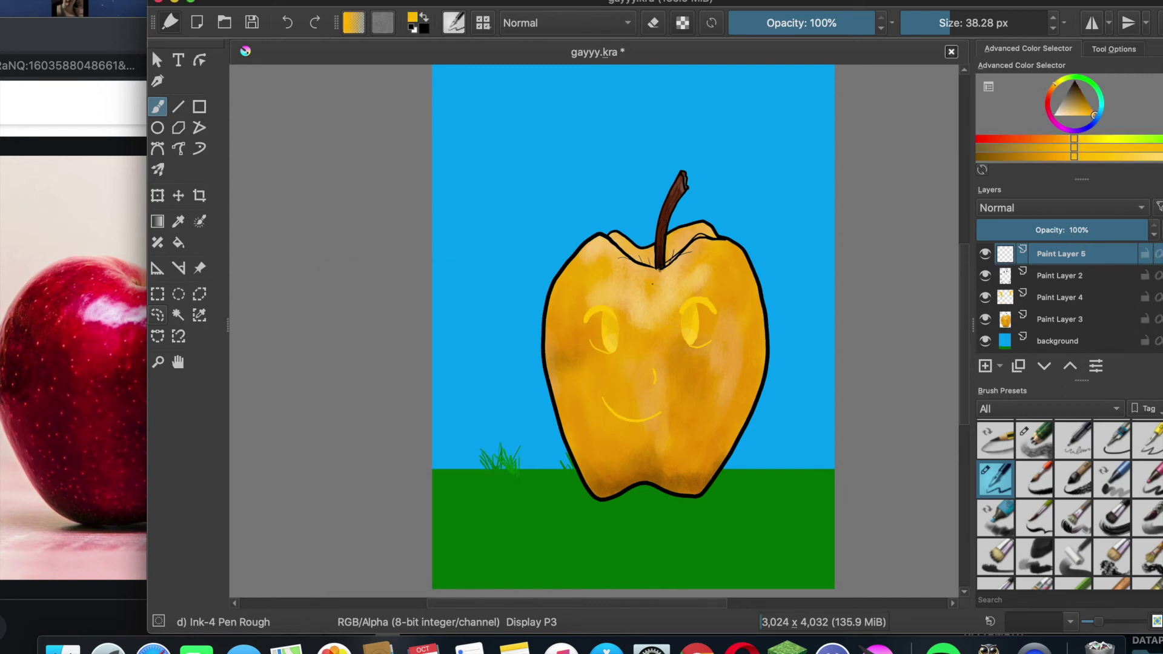
pyautogui.moveTo(611, 206)
pyautogui.mouseDown()
pyautogui.moveTo(656, 149)
pyautogui.moveTo(600, 123)
pyautogui.moveTo(601, 162)
pyautogui.moveTo(587, 171)
pyautogui.moveTo(611, 202)
pyautogui.moveTo(652, 173)
pyautogui.moveTo(654, 120)
pyautogui.moveTo(608, 170)
pyautogui.moveTo(585, 161)
pyautogui.moveTo(612, 190)
pyautogui.moveTo(608, 137)
pyautogui.moveTo(646, 148)
pyautogui.moveTo(622, 194)
pyautogui.mouseUp()
pyautogui.click(963, 25)
pyautogui.moveTo(596, 112); pyautogui.dragTo(598, 123)
# Outline the crown and its three oval gems in bright yellow, undoing the unwanted strokes
pyautogui.click(413, 17)
pyautogui.moveTo(452, 364); pyautogui.dragTo(445, 354)
pyautogui.click(470, 565)
pyautogui.moveTo(607, 200)
pyautogui.mouseDown()
pyautogui.moveTo(599, 111)
pyautogui.moveTo(653, 130)
pyautogui.moveTo(653, 172)
pyautogui.moveTo(609, 206)
pyautogui.mouseUp()
pyautogui.moveTo(620, 141)
pyautogui.mouseDown()
pyautogui.moveTo(583, 172)
pyautogui.moveTo(605, 193)
pyautogui.mouseUp()
pyautogui.moveTo(659, 127); pyautogui.dragTo(657, 153)
pyautogui.hotkey('ctrl', 'z')
pyautogui.hotkey('ctrl', 'z')
pyautogui.hotkey('ctrl', 'z')
pyautogui.click(947, 23)
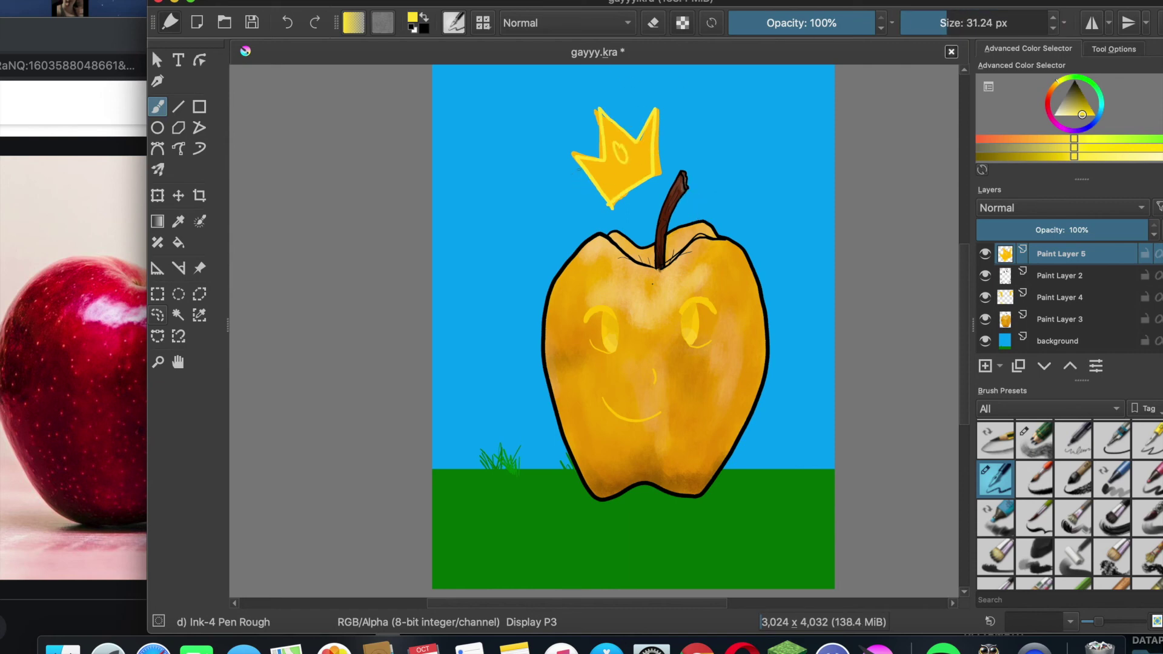
# Fill the crown's three oval gems with pure red using the 31.24 px brush
pyautogui.click(413, 17)
pyautogui.click(483, 410)
pyautogui.click(486, 389)
pyautogui.click(477, 561)
pyautogui.scroll(5, 599, 149)
pyautogui.scroll(2, 599, 150)
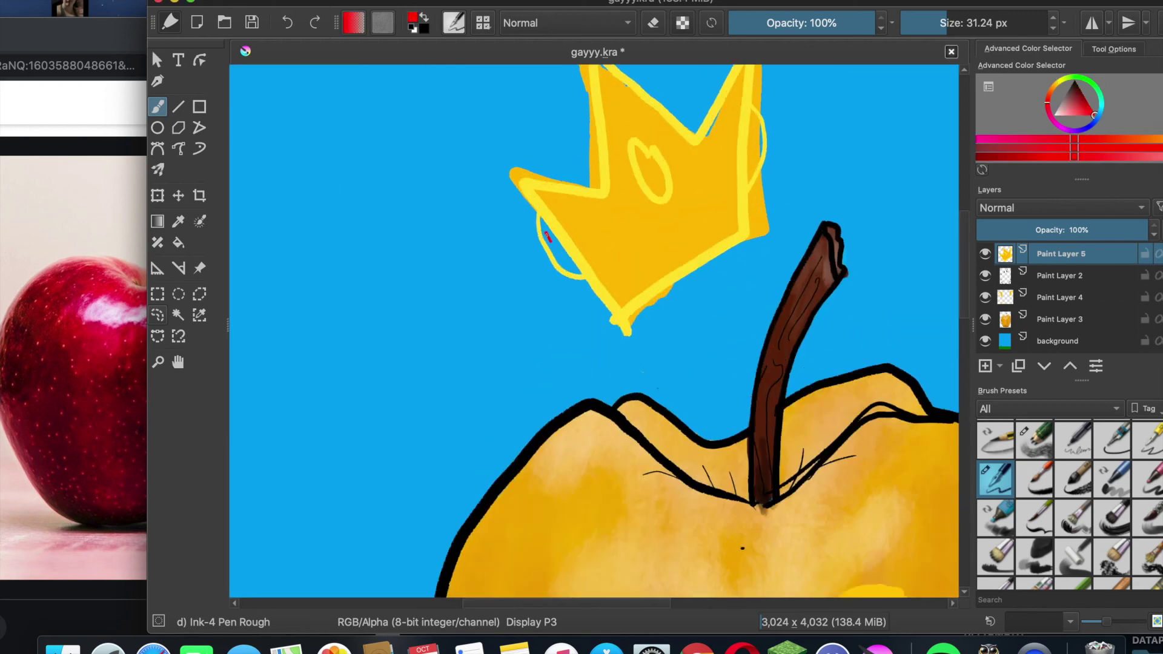
pyautogui.moveTo(543, 220)
pyautogui.mouseDown()
pyautogui.moveTo(570, 272)
pyautogui.moveTo(543, 219)
pyautogui.moveTo(563, 260)
pyautogui.mouseUp()
pyautogui.moveTo(636, 144); pyautogui.dragTo(647, 154)
pyautogui.moveTo(754, 113)
pyautogui.mouseDown()
pyautogui.moveTo(745, 178)
pyautogui.moveTo(760, 146)
pyautogui.mouseUp()
# Paint lighter red edges around the crown's three oval gems
pyautogui.click(415, 21)
pyautogui.click(340, 488)
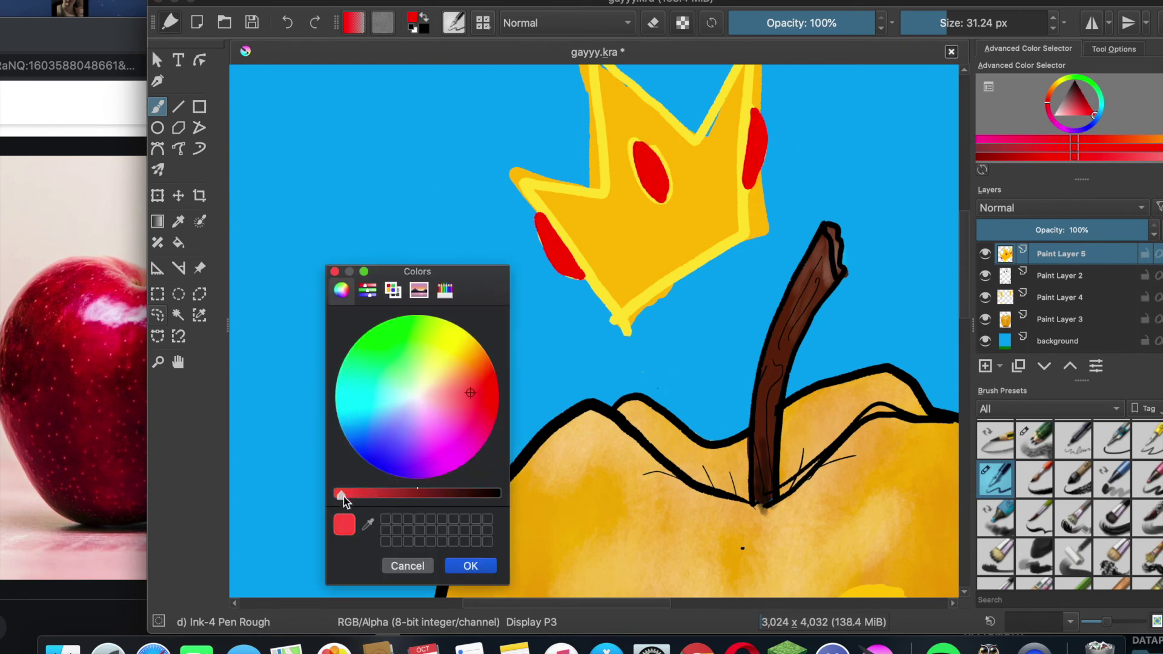
pyautogui.click(467, 570)
pyautogui.moveTo(535, 214)
pyautogui.mouseDown()
pyautogui.moveTo(550, 263)
pyautogui.moveTo(581, 278)
pyautogui.moveTo(539, 215)
pyautogui.mouseUp()
pyautogui.moveTo(637, 146)
pyautogui.mouseDown()
pyautogui.moveTo(668, 190)
pyautogui.moveTo(638, 146)
pyautogui.mouseUp()
pyautogui.moveTo(743, 120)
pyautogui.mouseDown()
pyautogui.moveTo(744, 159)
pyautogui.moveTo(763, 124)
pyautogui.mouseUp()
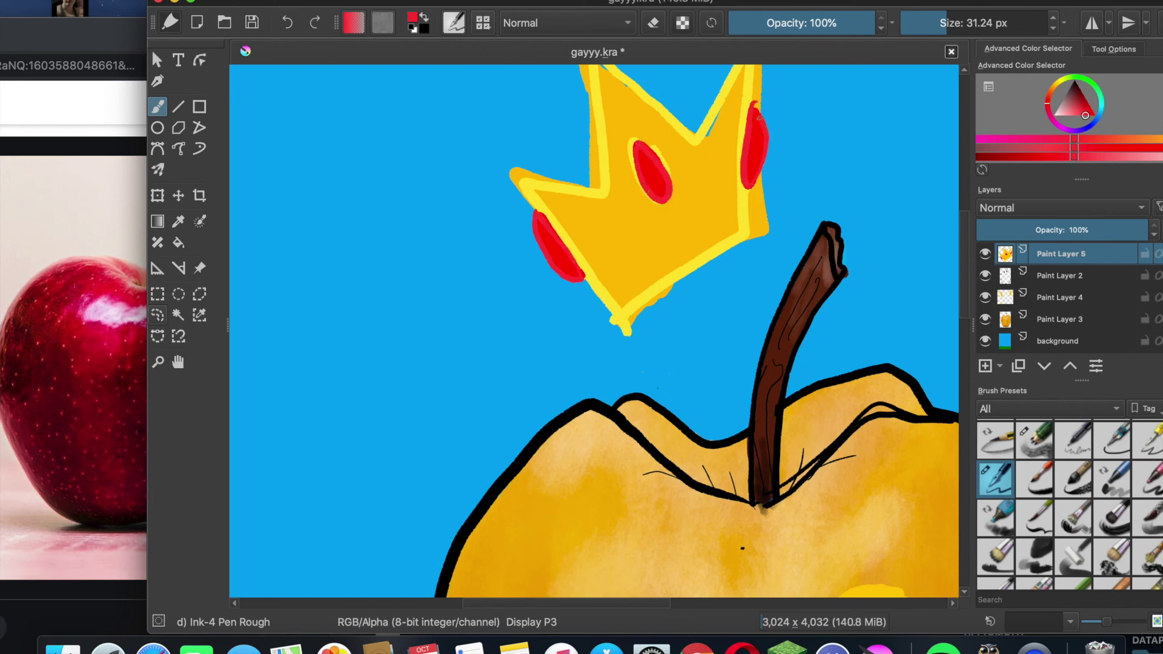
# Decorate the crown with five small red dots and a scalloped red line along its lower edge
pyautogui.click(625, 276)
pyautogui.click(671, 246)
pyautogui.click(716, 223)
pyautogui.click(608, 207)
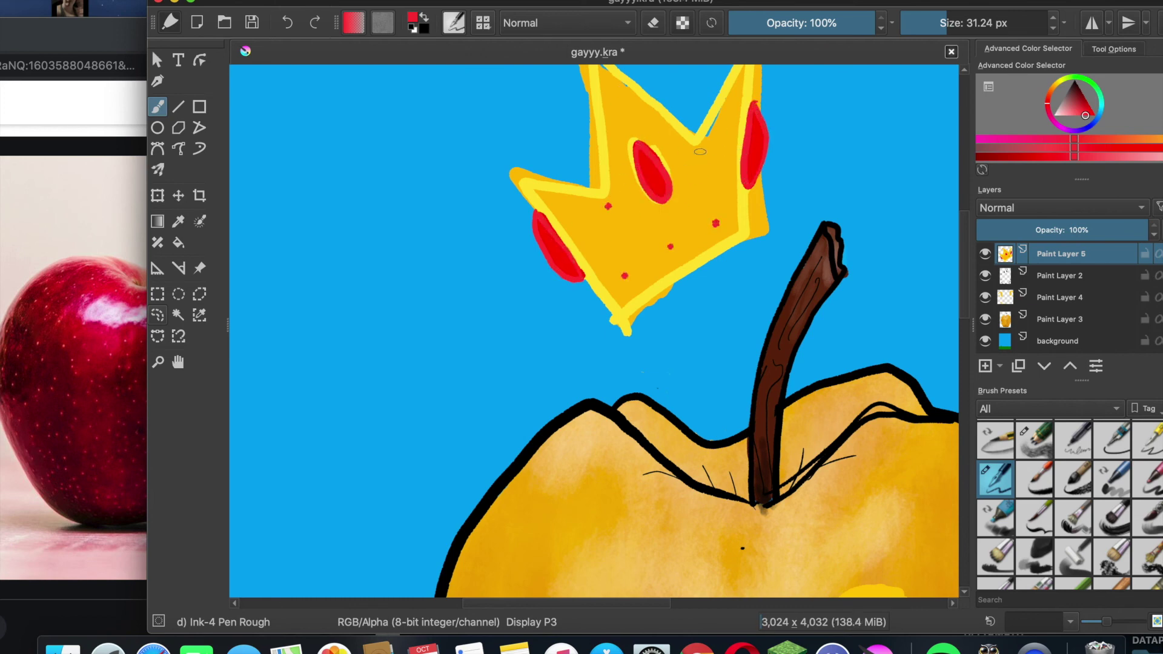
pyautogui.click(701, 152)
pyautogui.hotkey('ctrl', 'z')
pyautogui.moveTo(614, 268); pyautogui.dragTo(617, 286)
pyautogui.moveTo(623, 265)
pyautogui.mouseDown()
pyautogui.moveTo(662, 232)
pyautogui.moveTo(734, 217)
pyautogui.mouseUp()
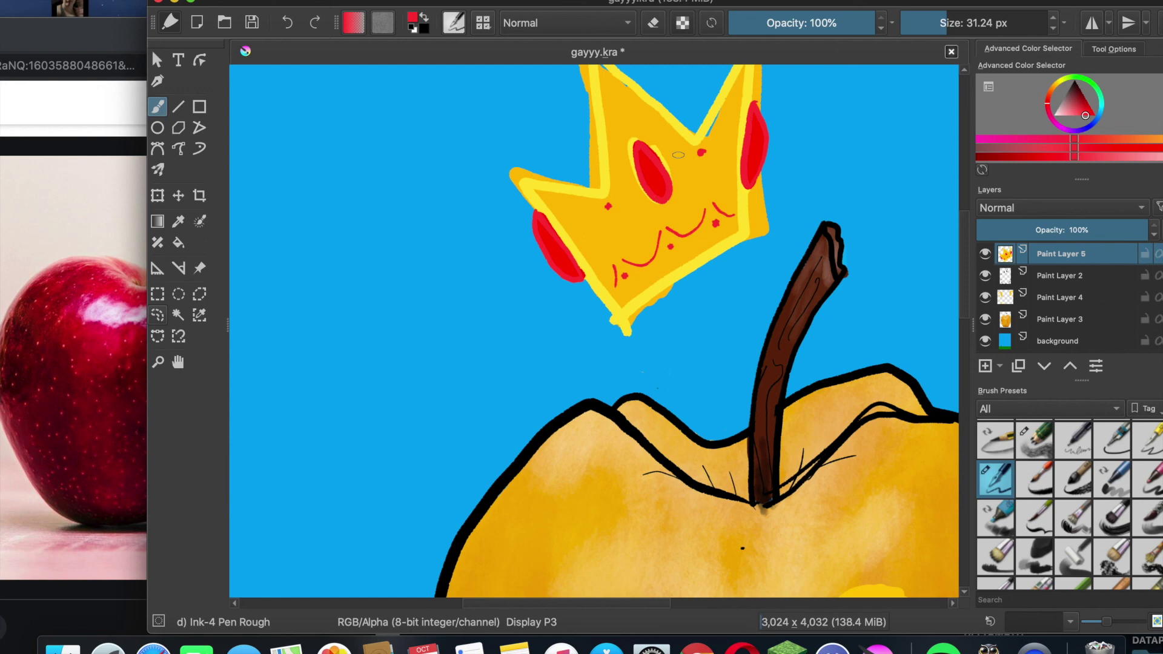
# Erase the orange fill and stray marks that spill outside the crown's yellow outline
pyautogui.press('e')
pyautogui.moveTo(765, 212)
pyautogui.mouseDown()
pyautogui.moveTo(756, 239)
pyautogui.moveTo(764, 177)
pyautogui.moveTo(755, 238)
pyautogui.moveTo(753, 207)
pyautogui.moveTo(752, 238)
pyautogui.moveTo(609, 340)
pyautogui.moveTo(675, 280)
pyautogui.moveTo(613, 345)
pyautogui.mouseUp()
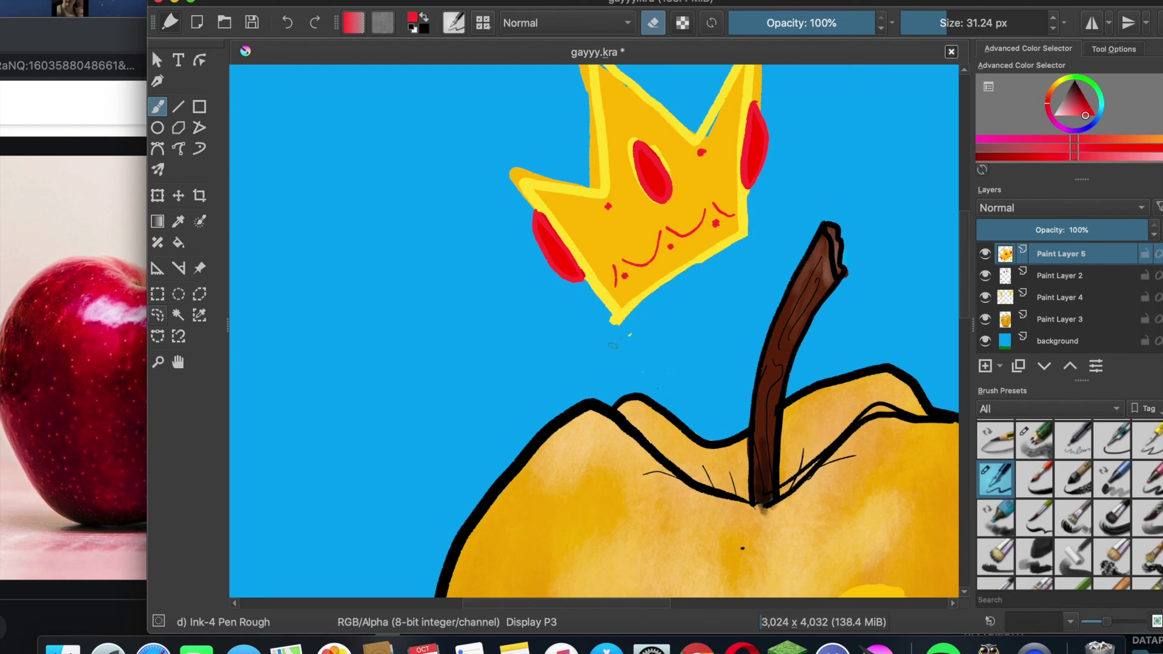
pyautogui.moveTo(511, 172)
pyautogui.mouseDown()
pyautogui.moveTo(525, 199)
pyautogui.moveTo(518, 175)
pyautogui.moveTo(581, 182)
pyautogui.moveTo(595, 150)
pyautogui.moveTo(590, 87)
pyautogui.mouseUp()
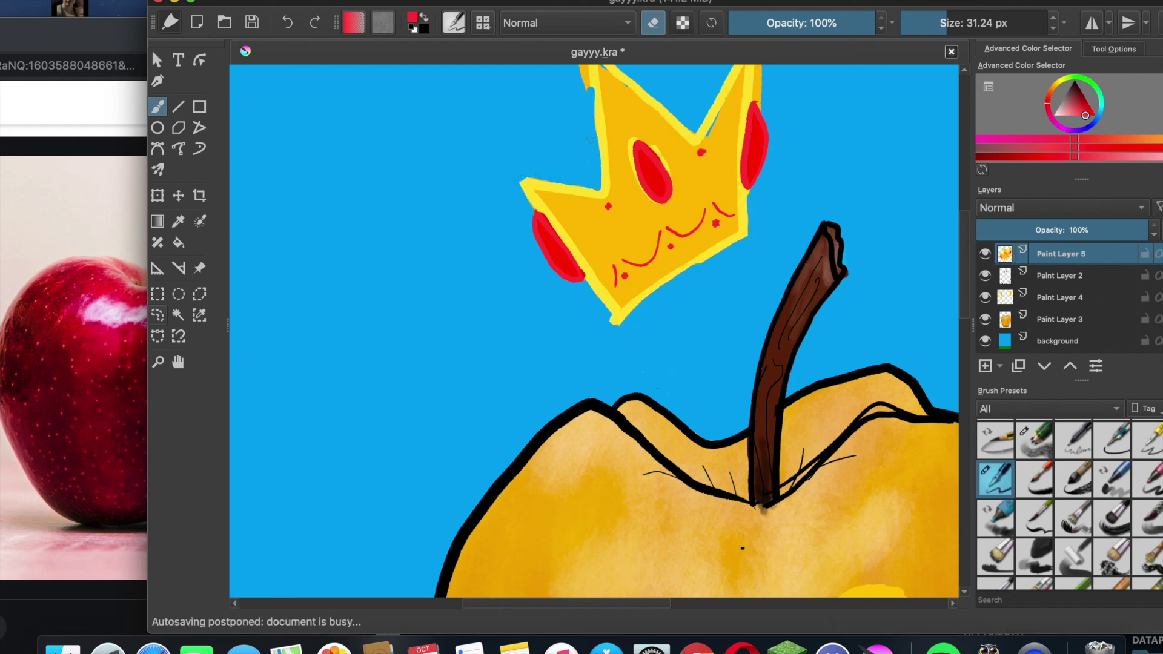
pyautogui.scroll(5, 696, 164)
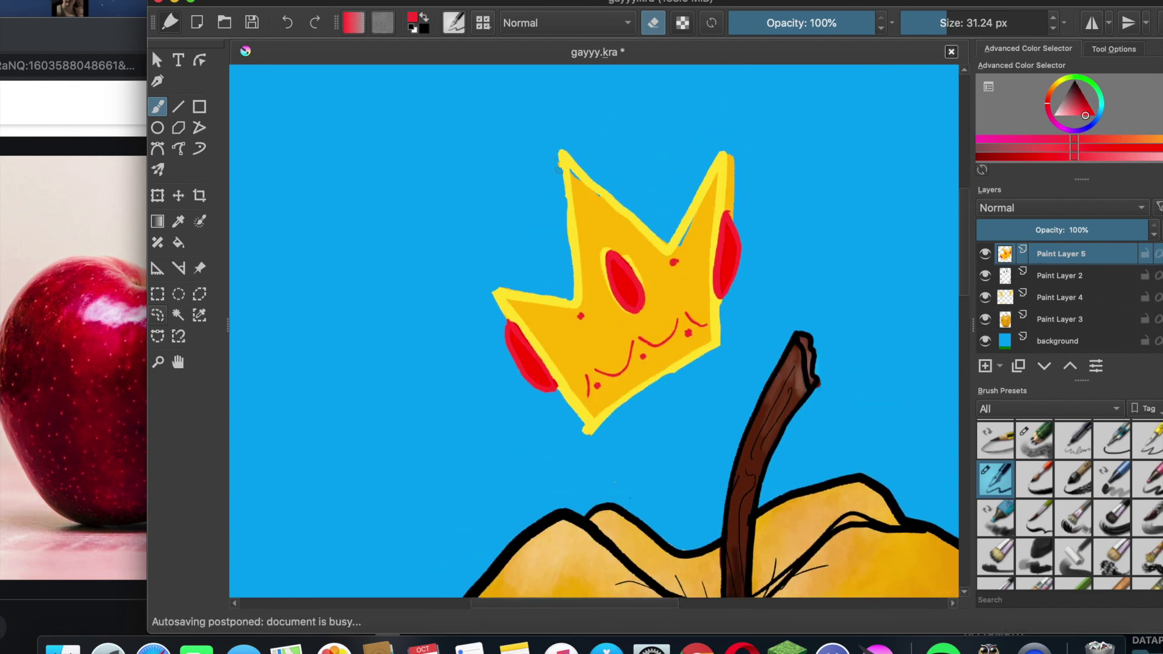
pyautogui.moveTo(731, 155); pyautogui.dragTo(730, 205)
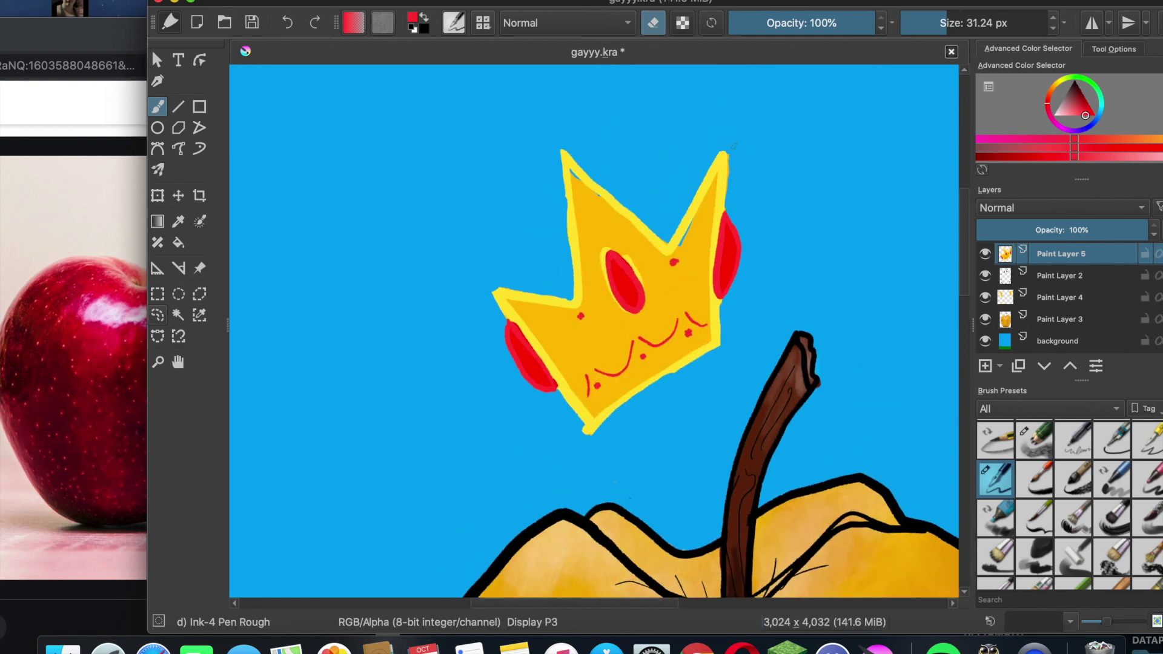